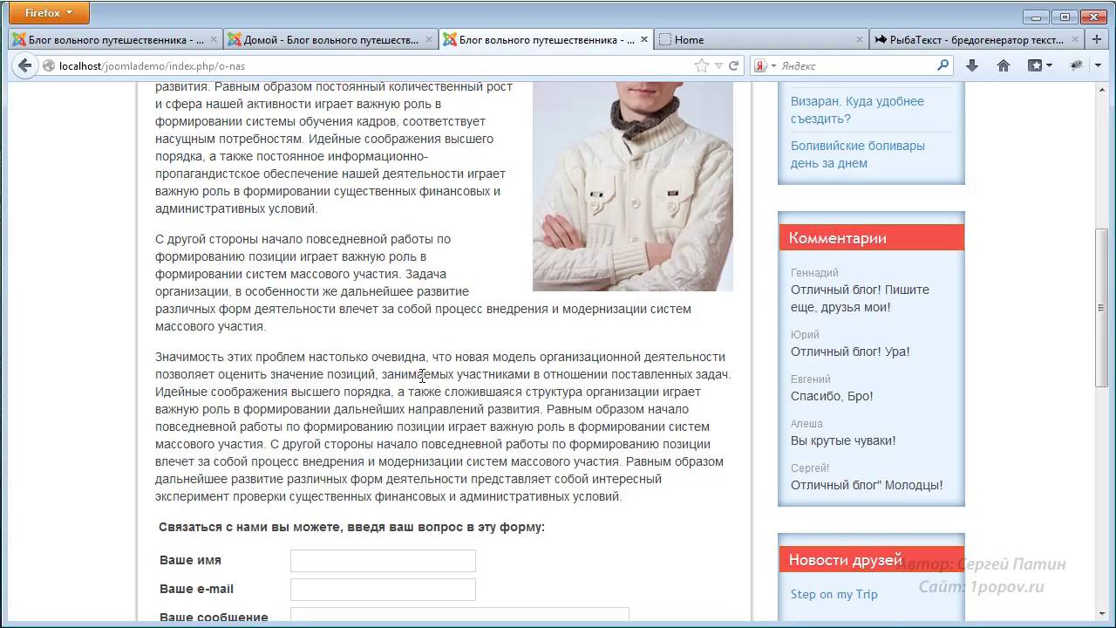
Step: Examine the demo site's "О нас" page, including its text, photo and contact form
scroll(422, 375, down, 6)
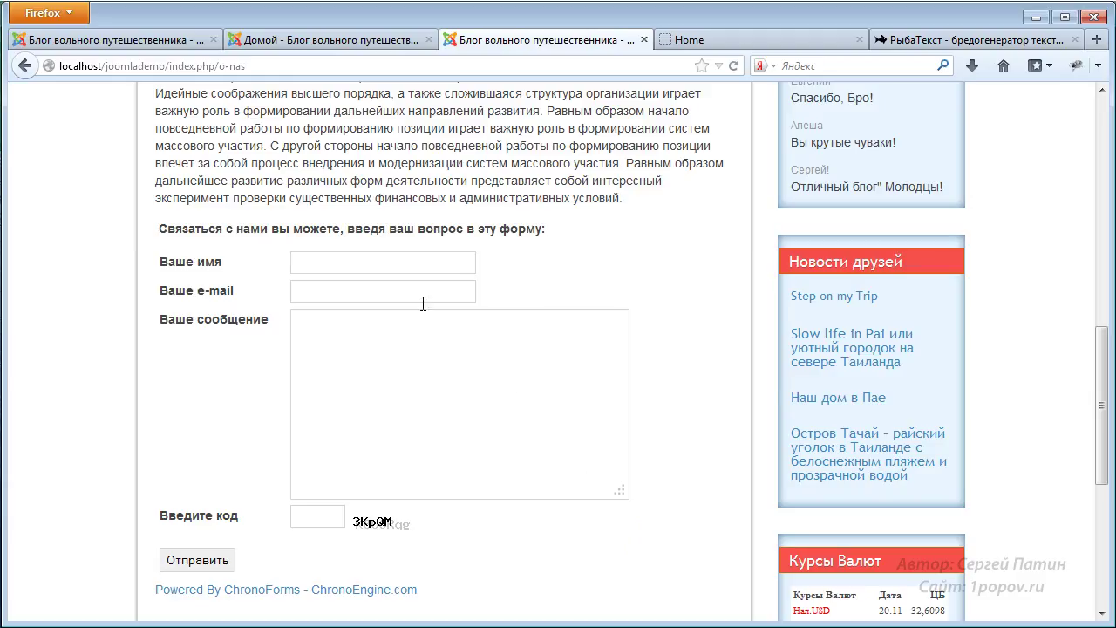
click(355, 293)
scroll(199, 532, up, 4)
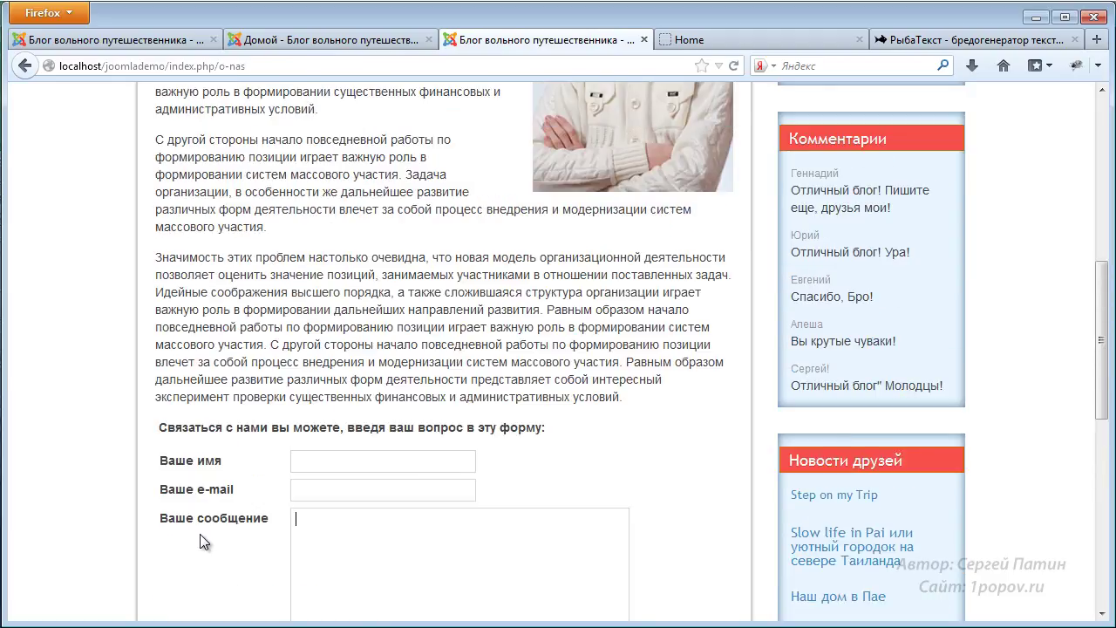
scroll(198, 534, up, 6)
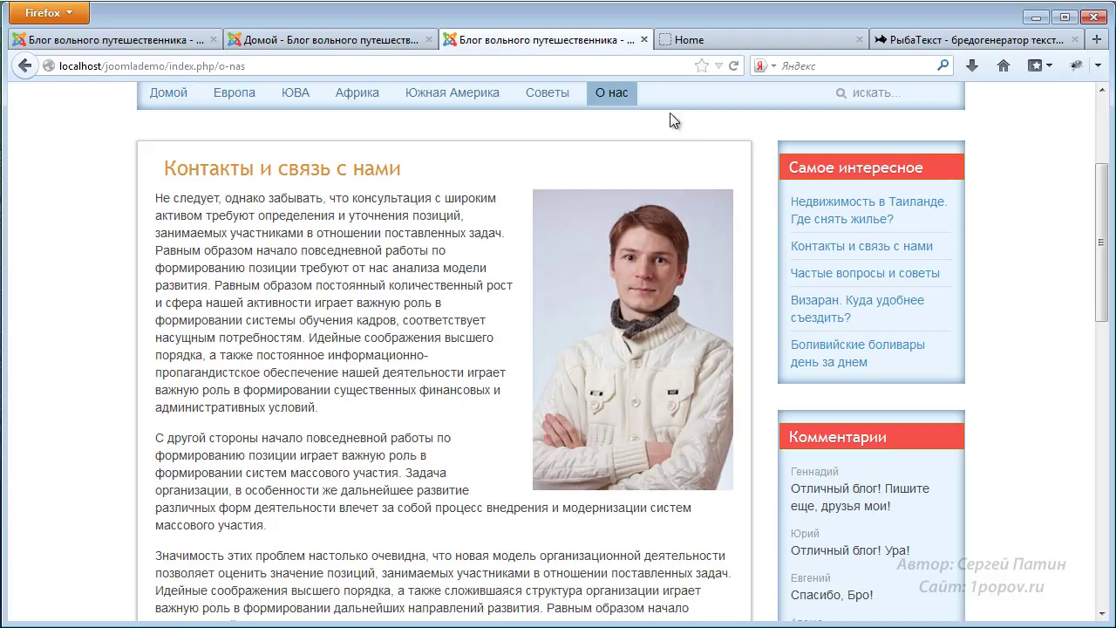
click(611, 92)
Step: Start a new article in the joomlablog site's administration
click(146, 38)
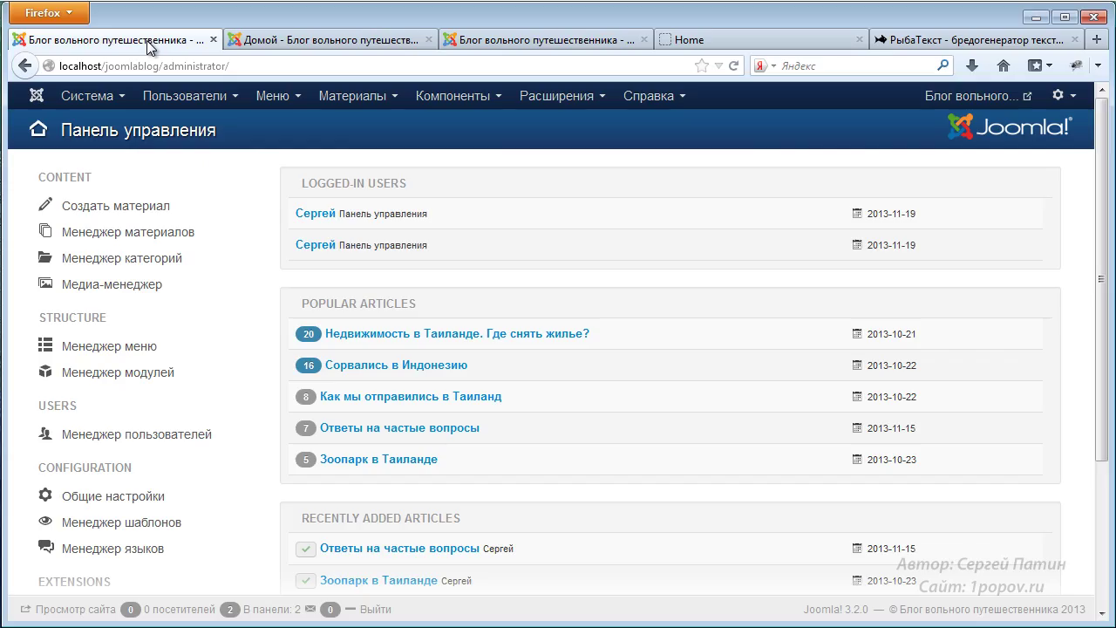
click(349, 102)
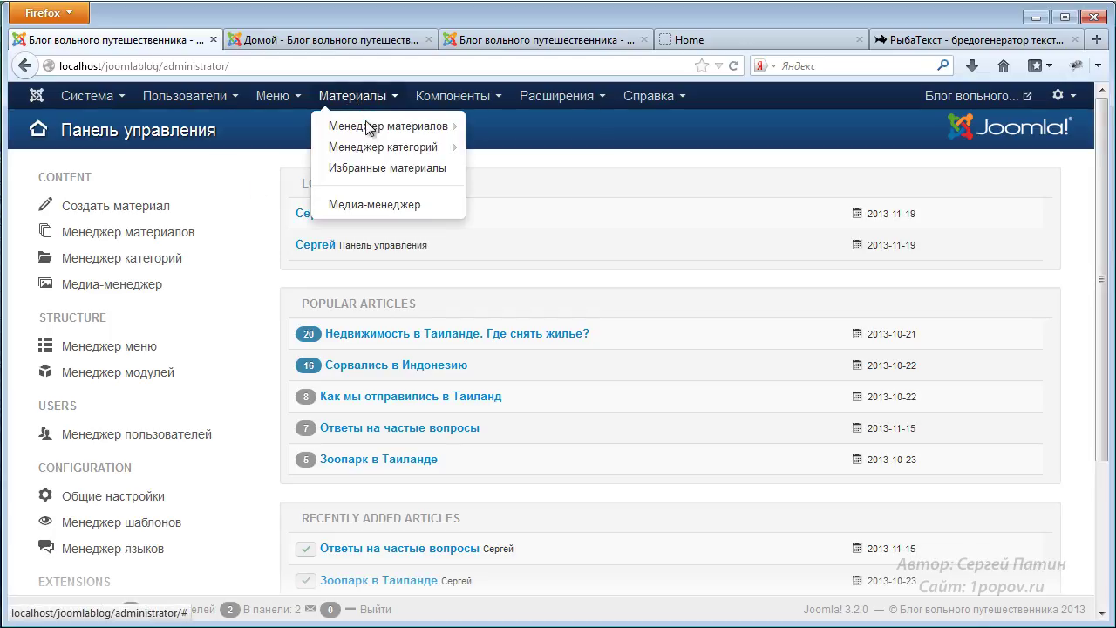
mouse_move(369, 127)
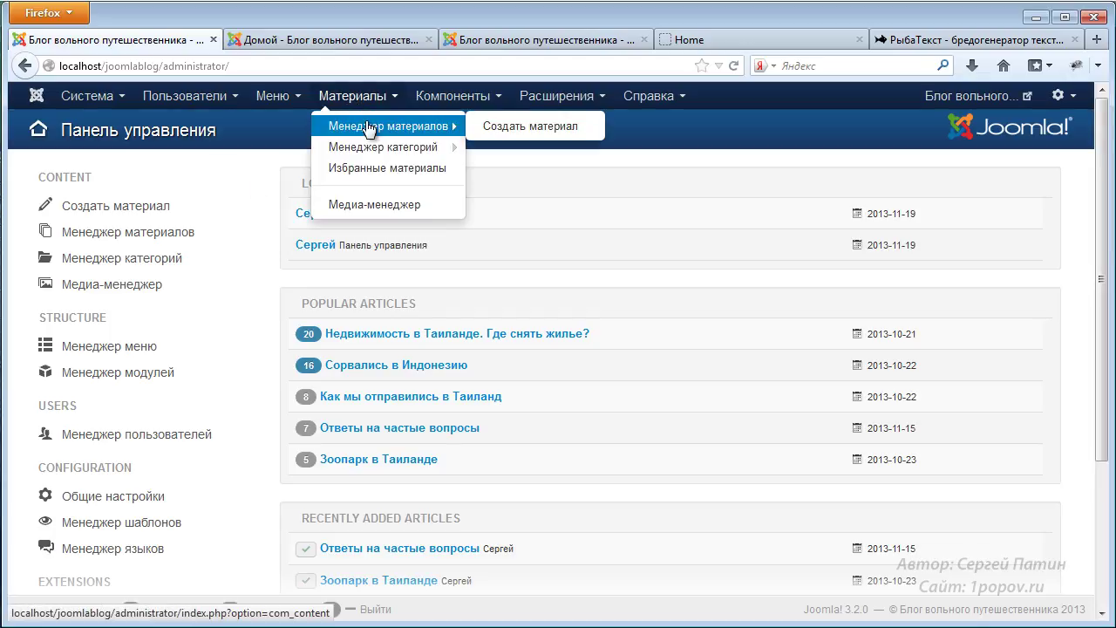
click(555, 126)
Step: Copy the heading "Контакты и связь с нами" from the demo page into the new article's title
click(544, 40)
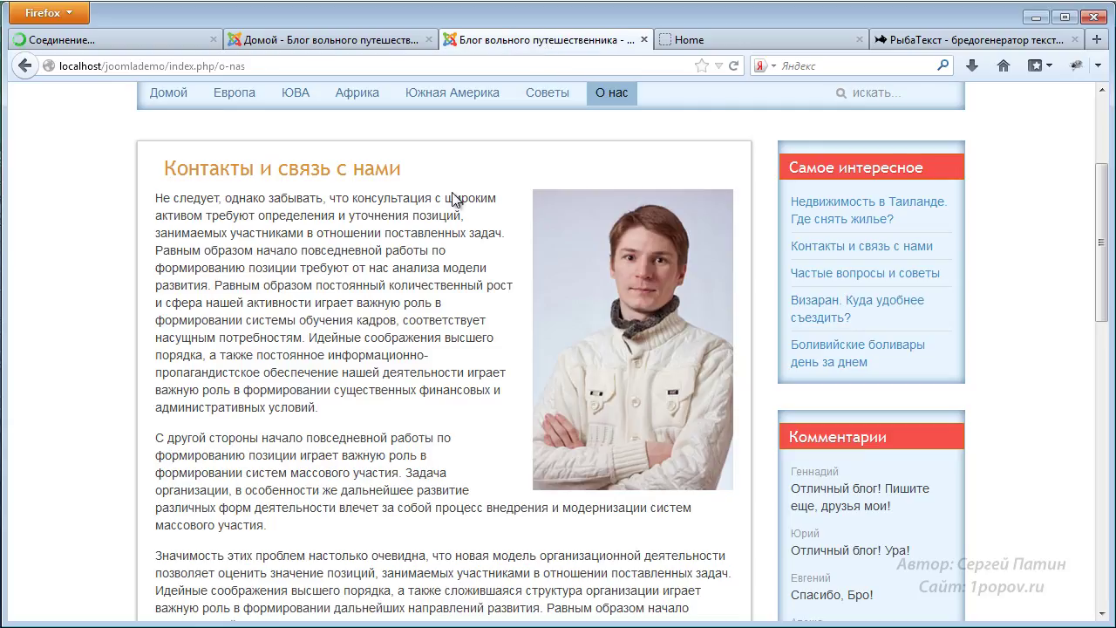
drag(420, 170, 166, 169)
key(ctrl+c)
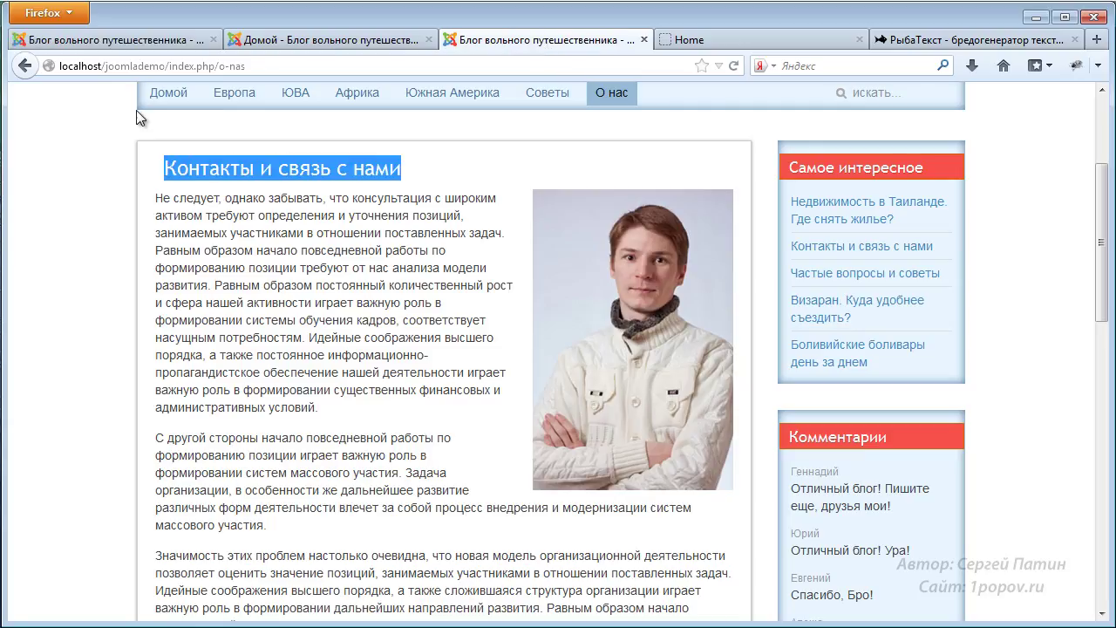
click(148, 41)
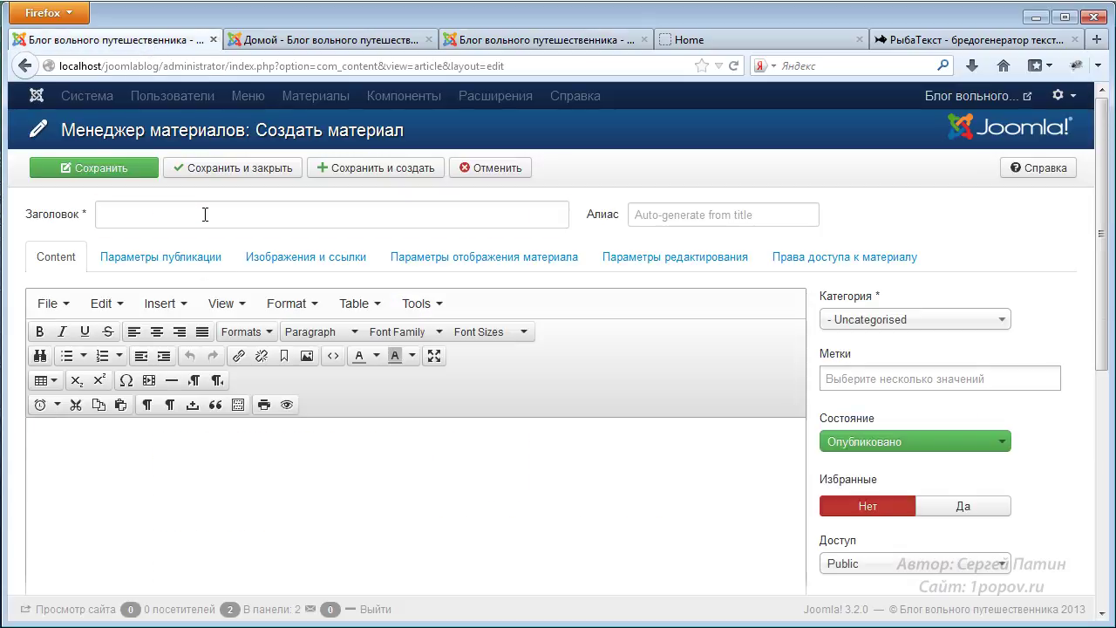
click(204, 214)
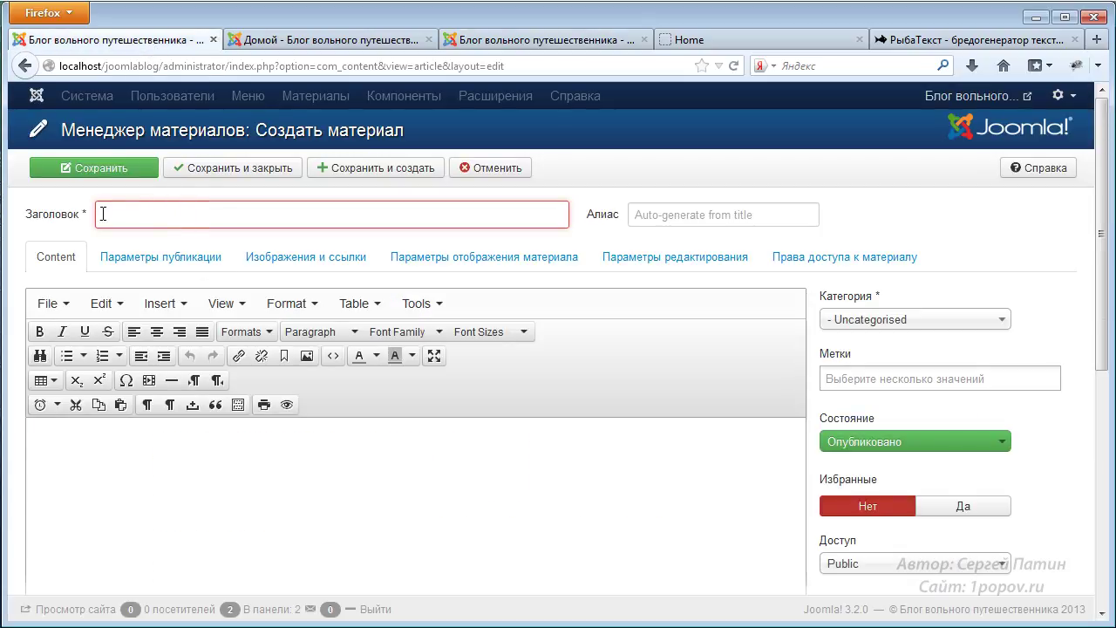
key(ctrl+v)
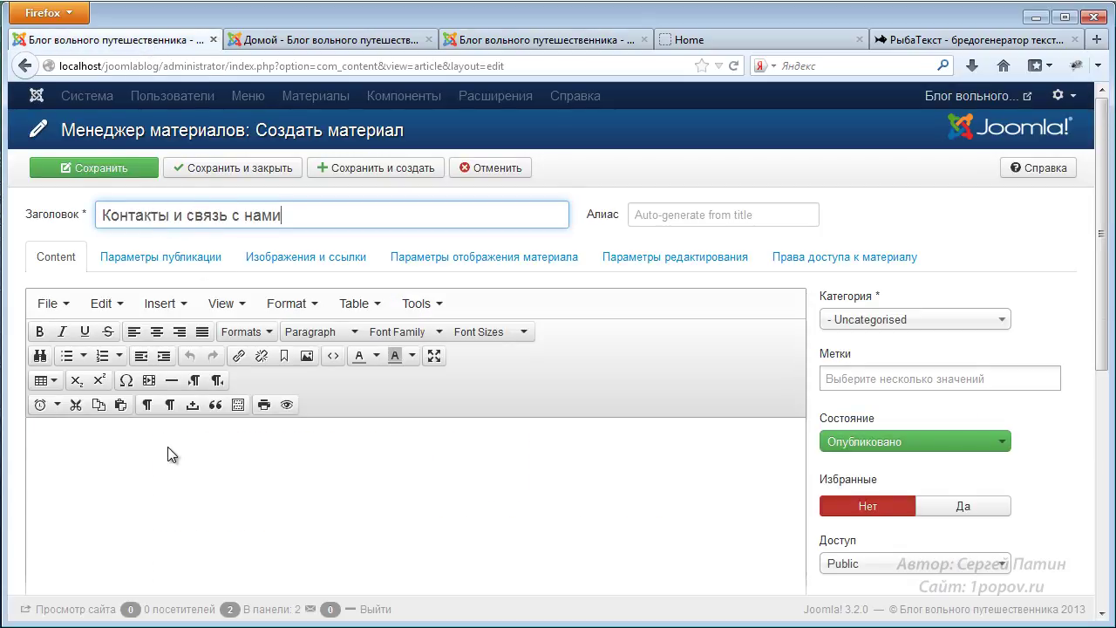
Step: Paste the three placeholder paragraphs from the fishtext.ru page into the article body
click(171, 448)
scroll(172, 445, down, 3)
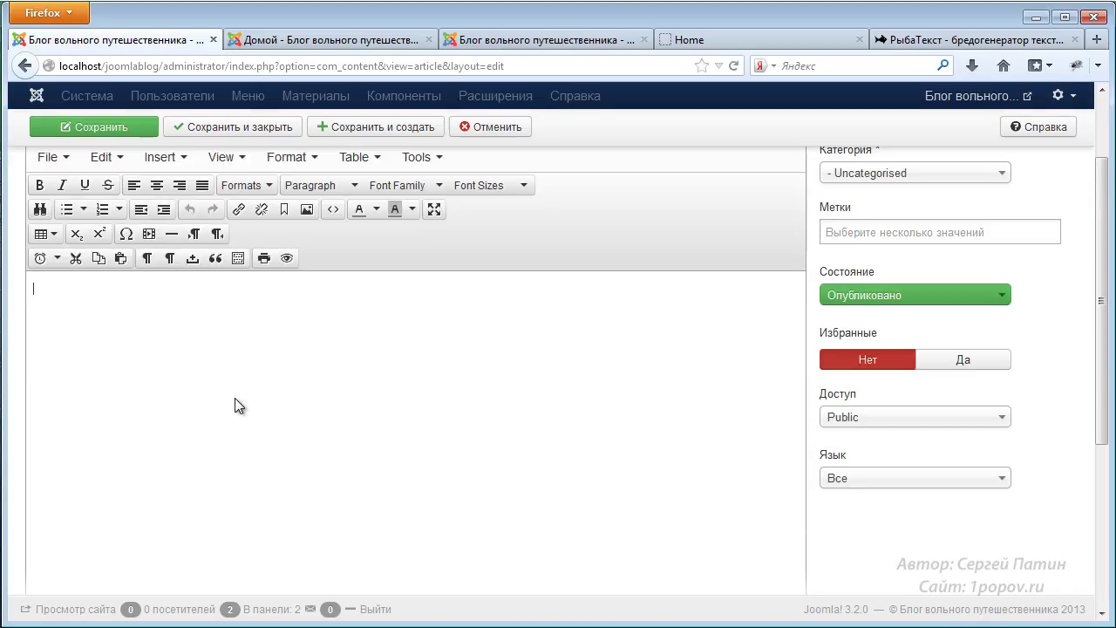
click(901, 40)
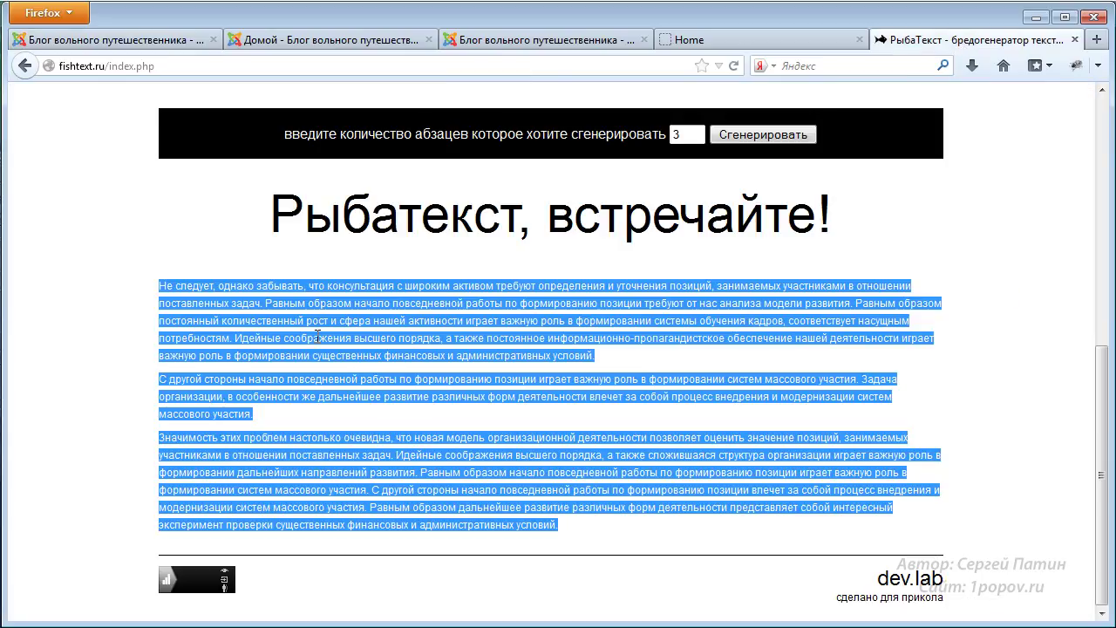
click(90, 40)
key(ctrl+v)
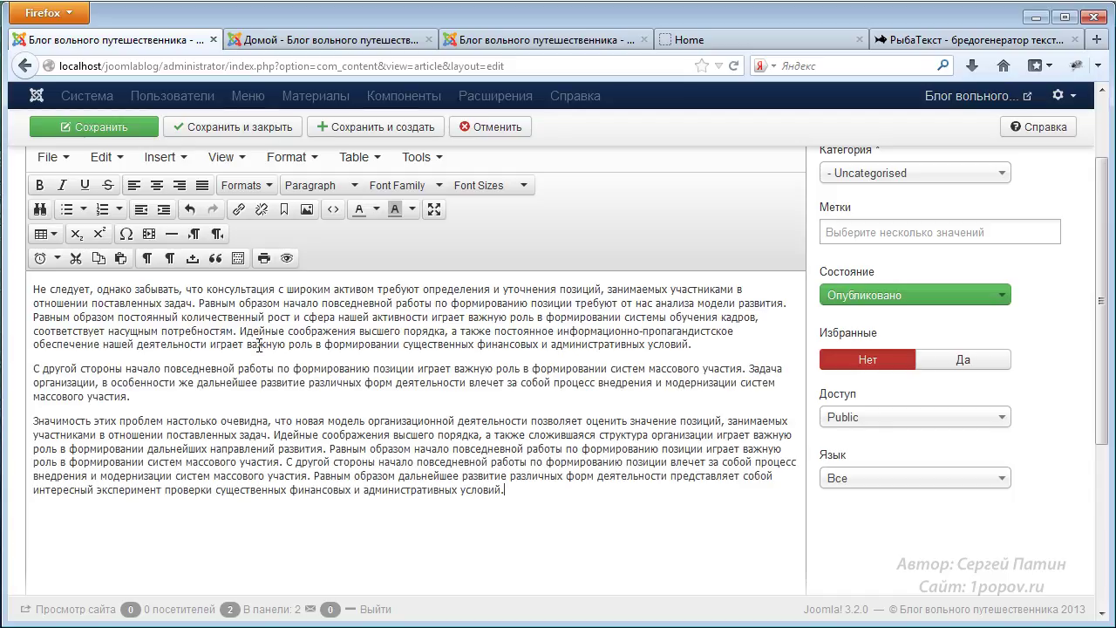
Step: Open the desktop photo z_902a599c in Adobe Photoshop
click(1036, 18)
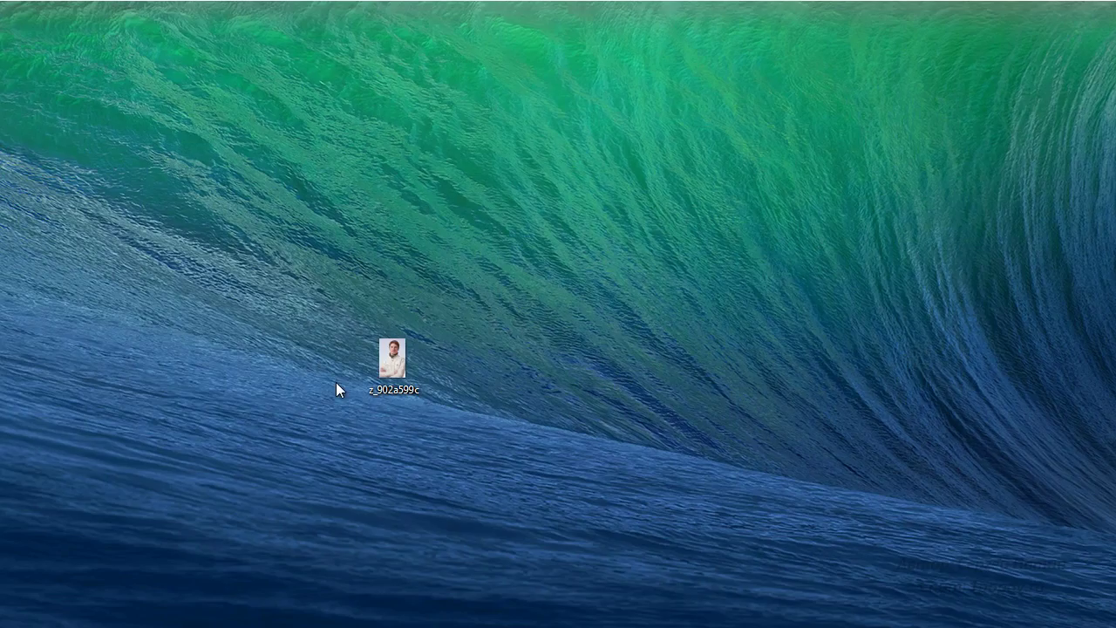
right_click(396, 366)
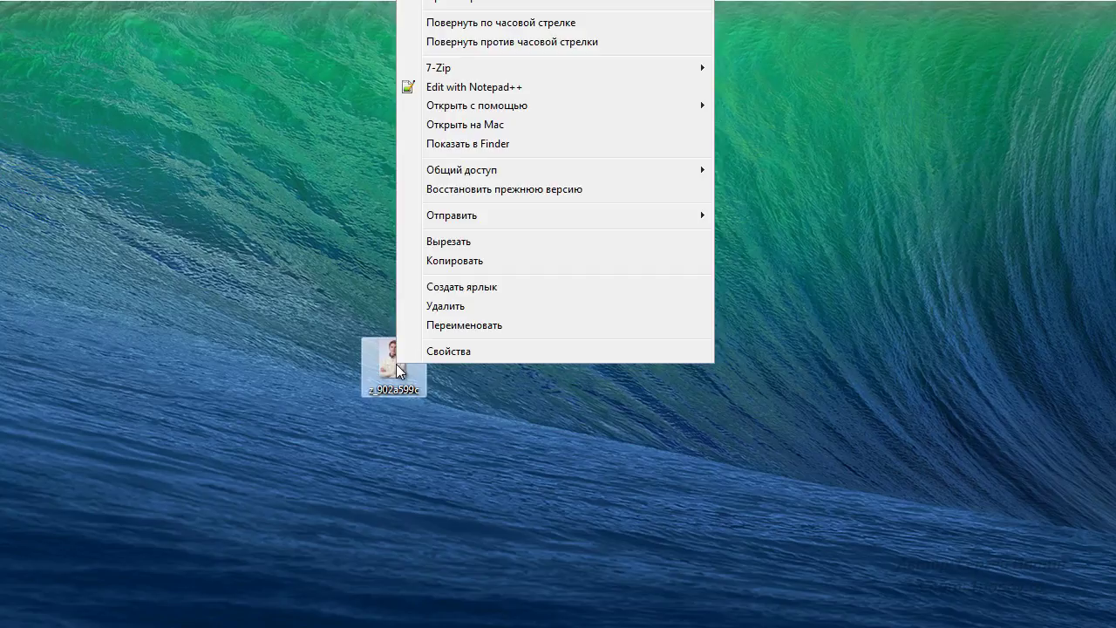
click(348, 427)
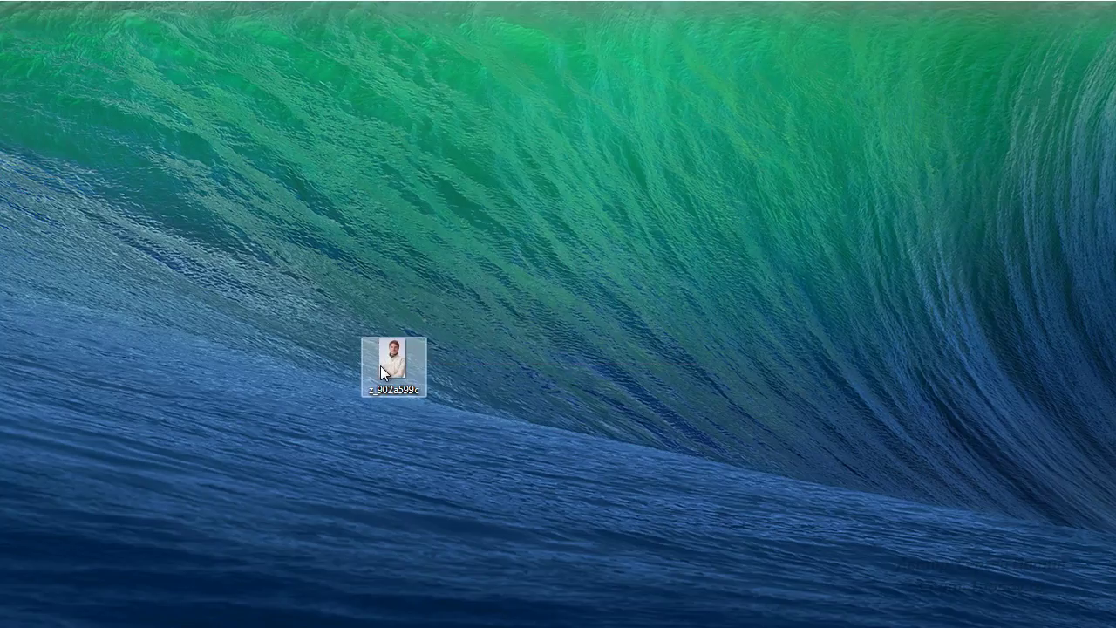
right_click(385, 365)
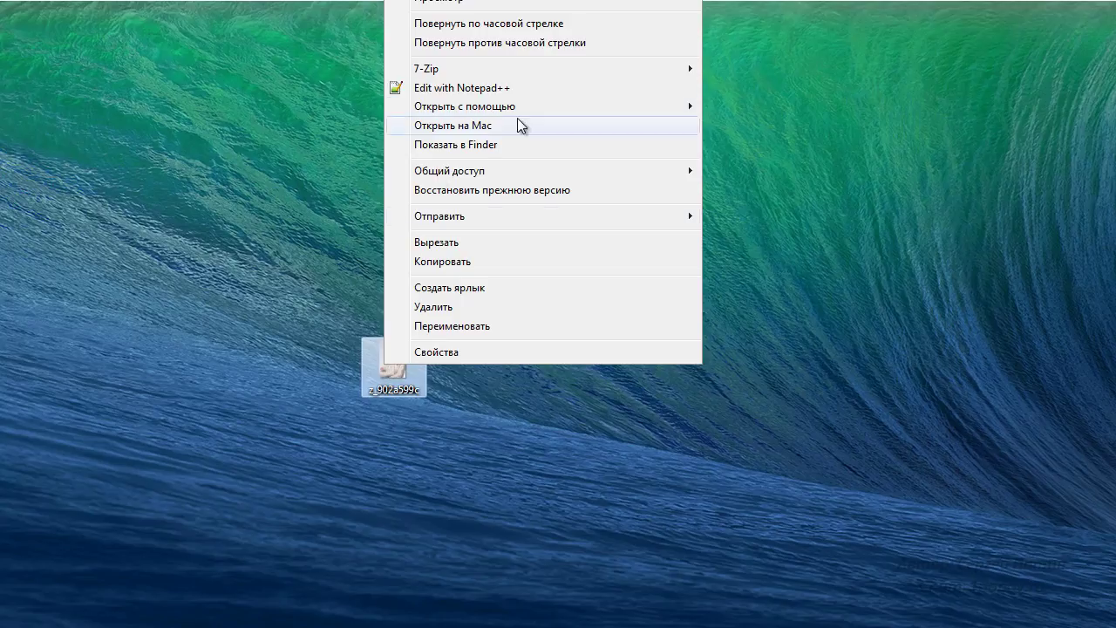
mouse_move(596, 105)
click(744, 106)
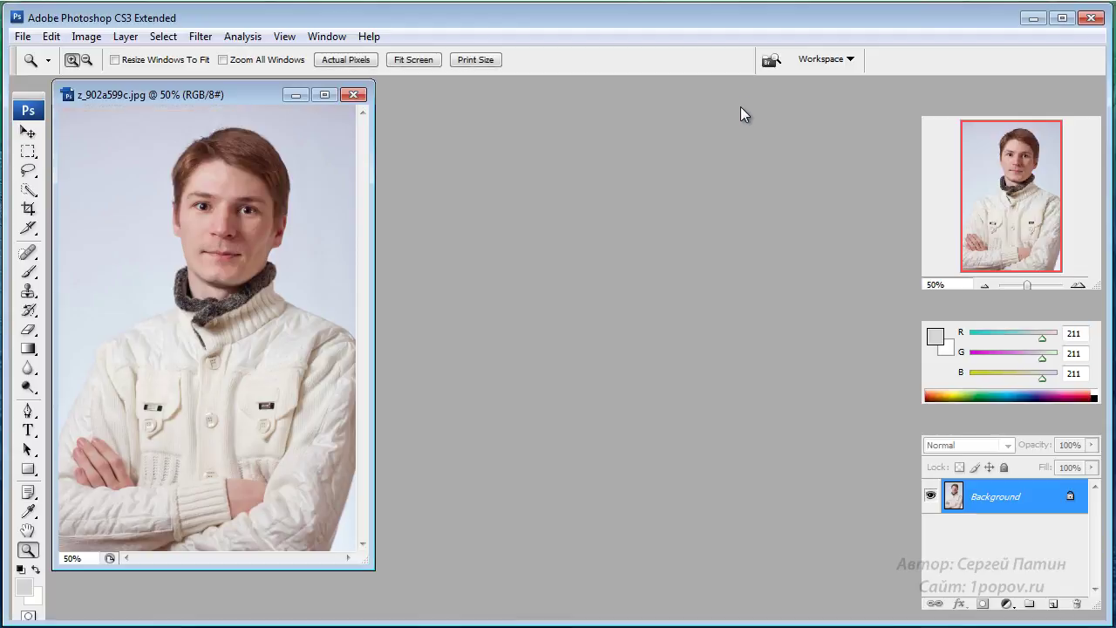
Step: Resize the photo to a width of 250 pixels, keeping its proportions
click(94, 39)
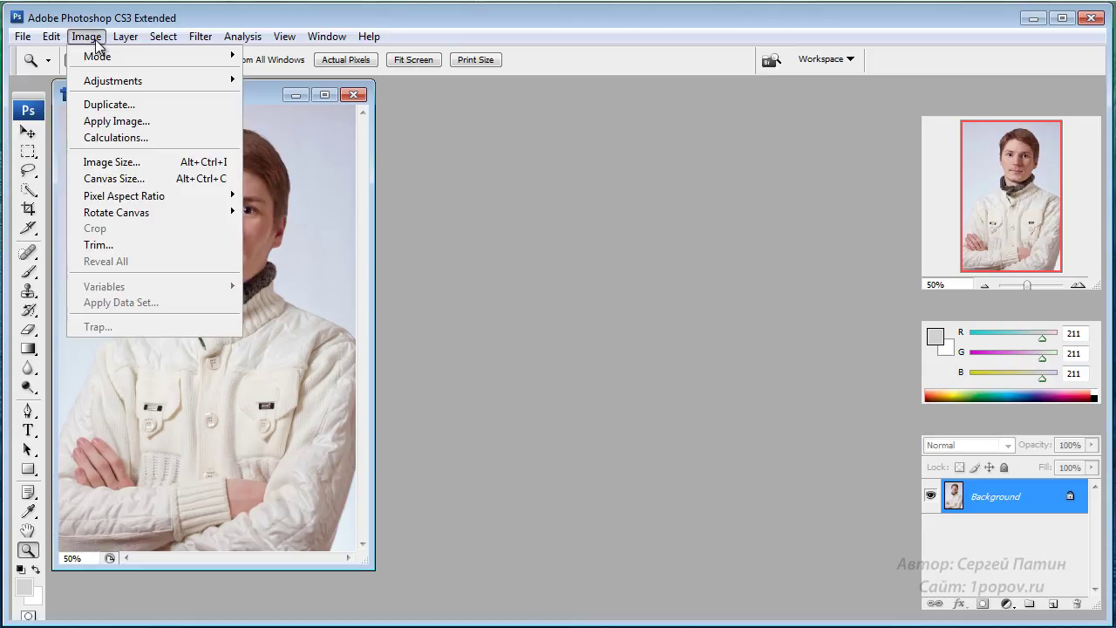
click(96, 162)
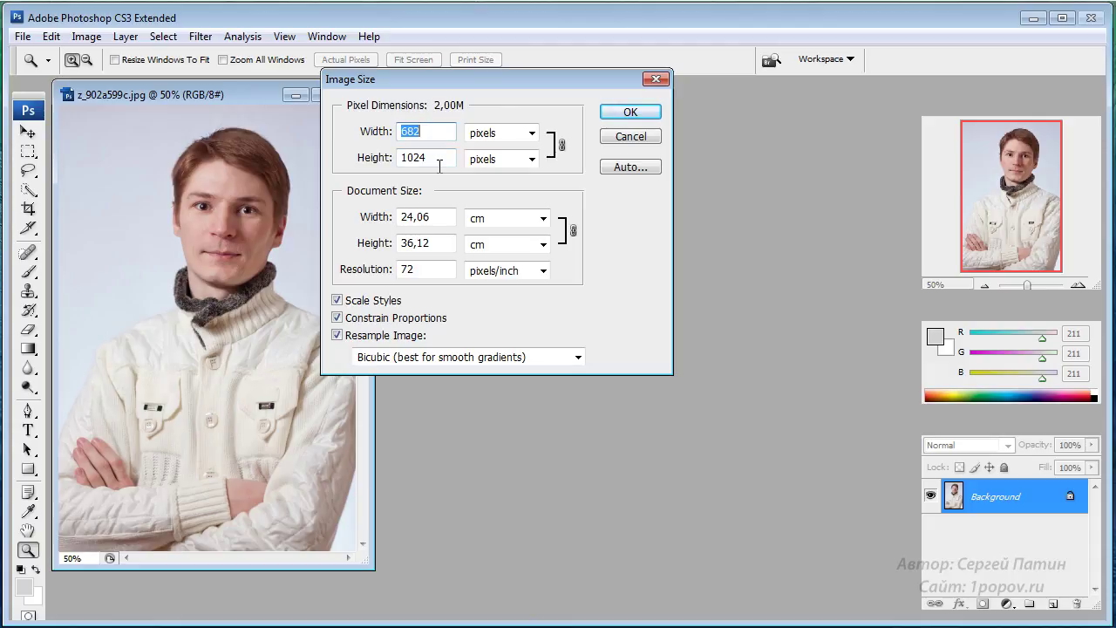
text(250)
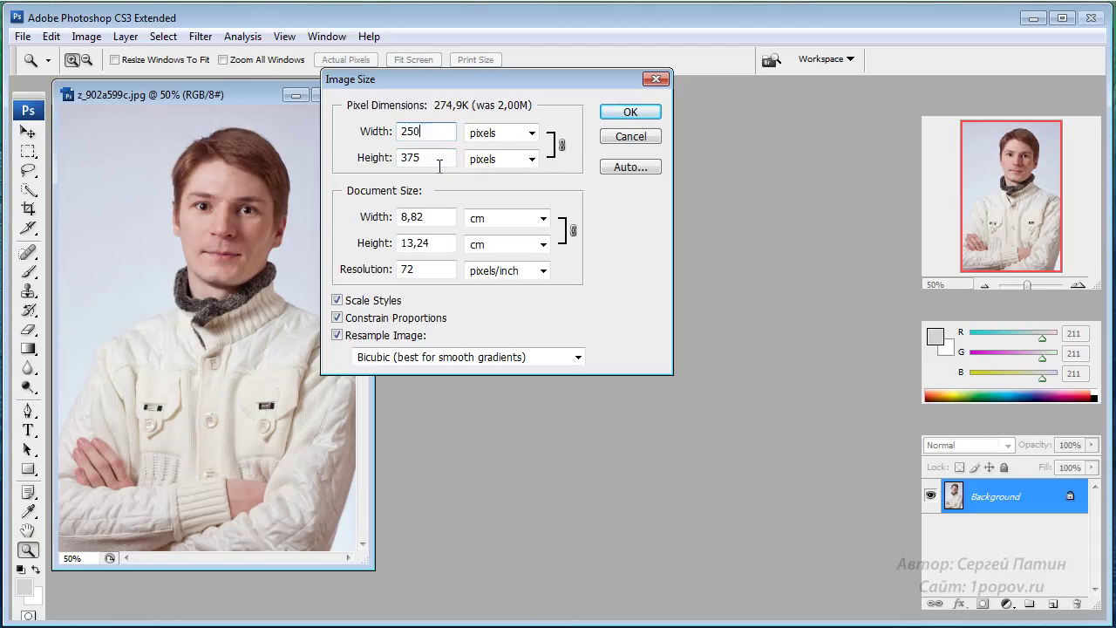
click(623, 111)
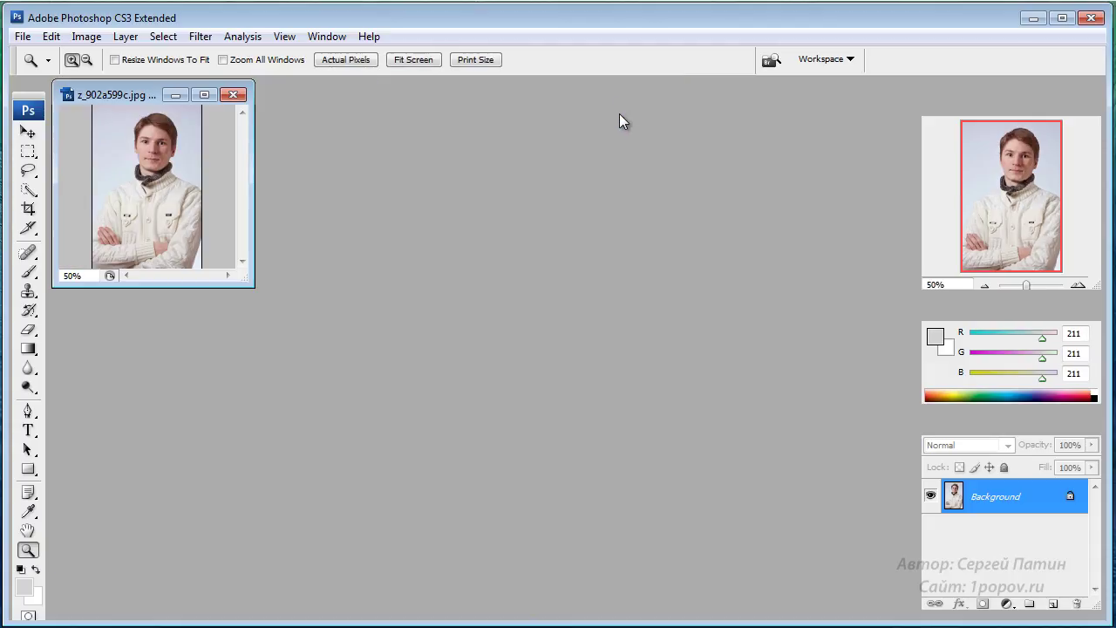
Step: Export the resized photo for the web as a JPEG named mini on the desktop
click(23, 37)
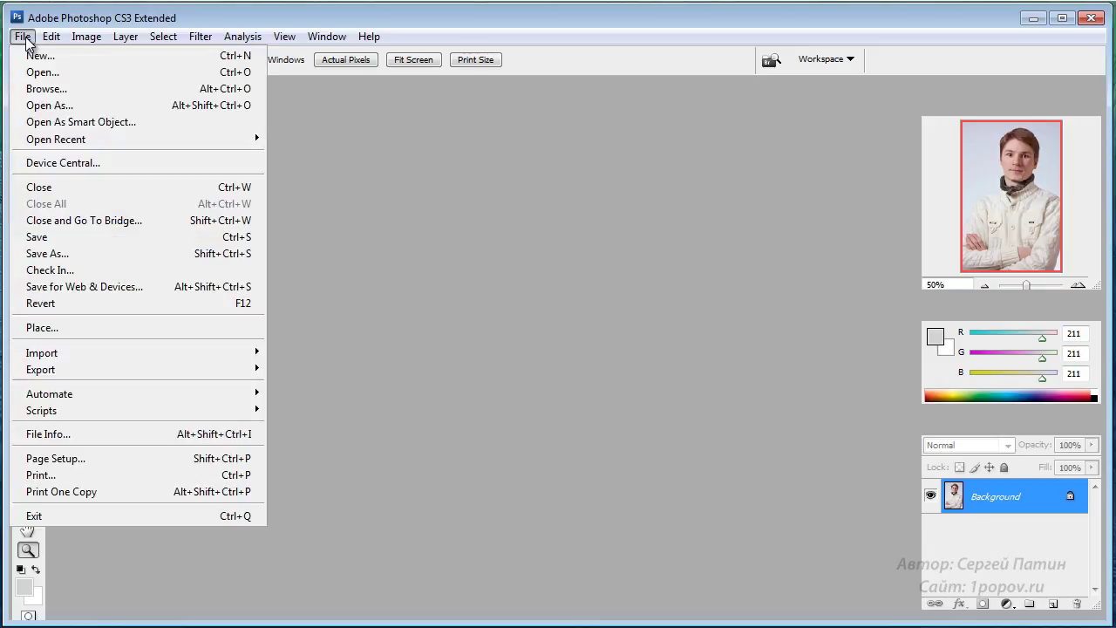
click(60, 289)
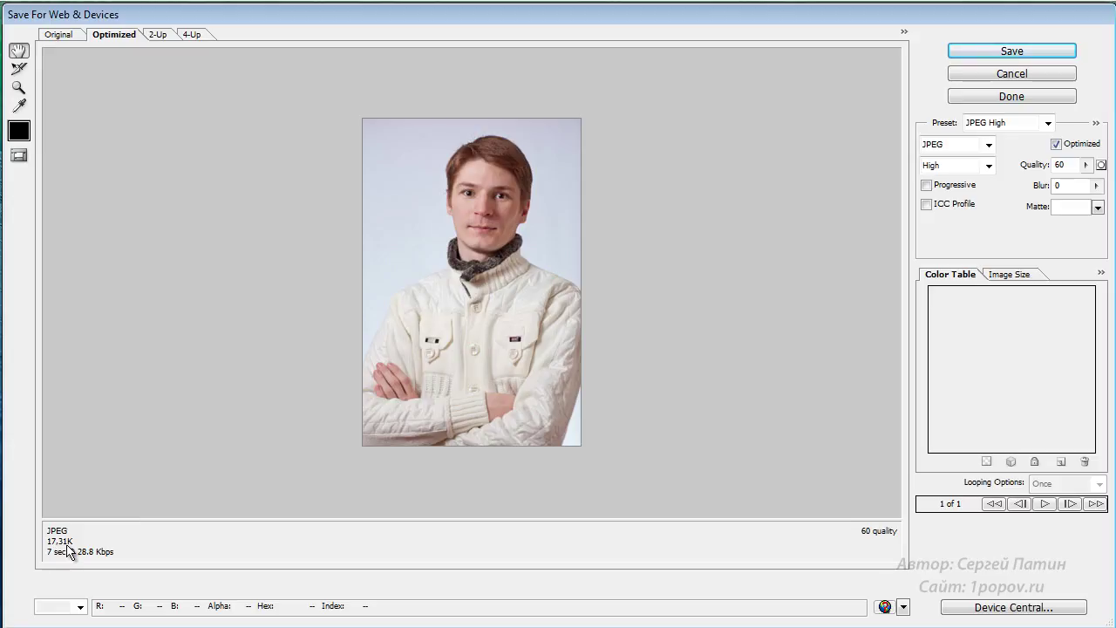
click(1032, 49)
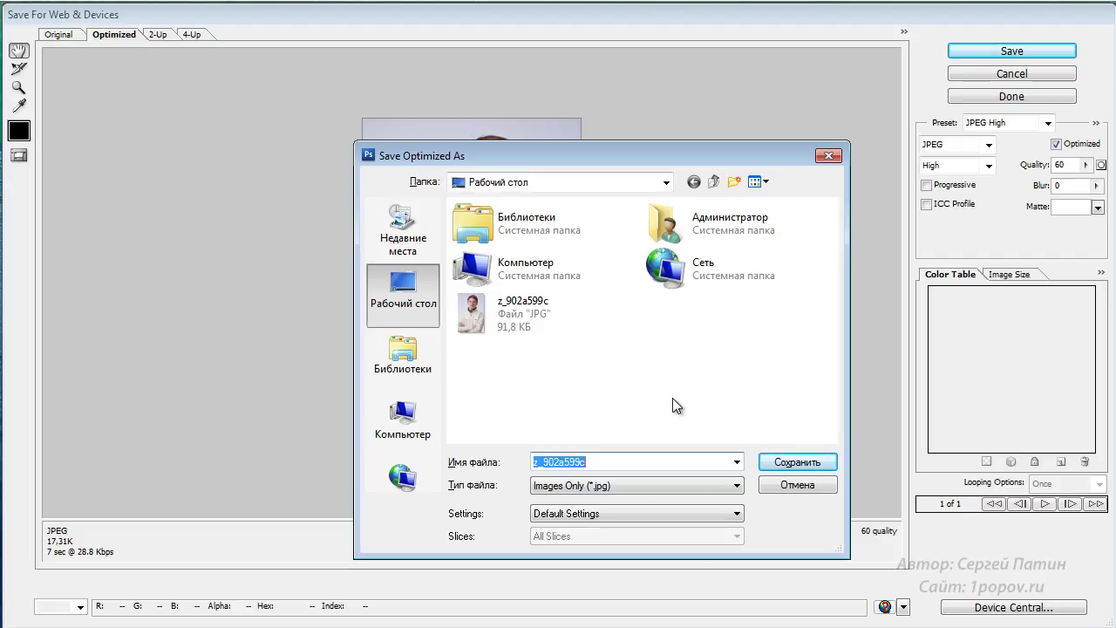
text(mi)
key(BackSpace)
key(BackSpace)
text(mini)
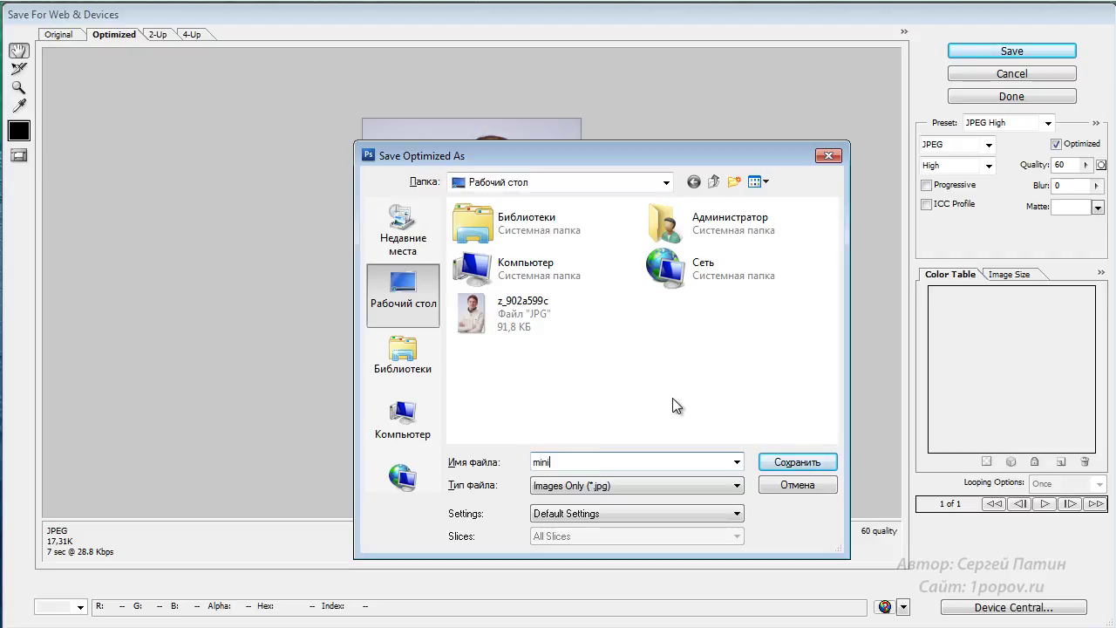
click(777, 463)
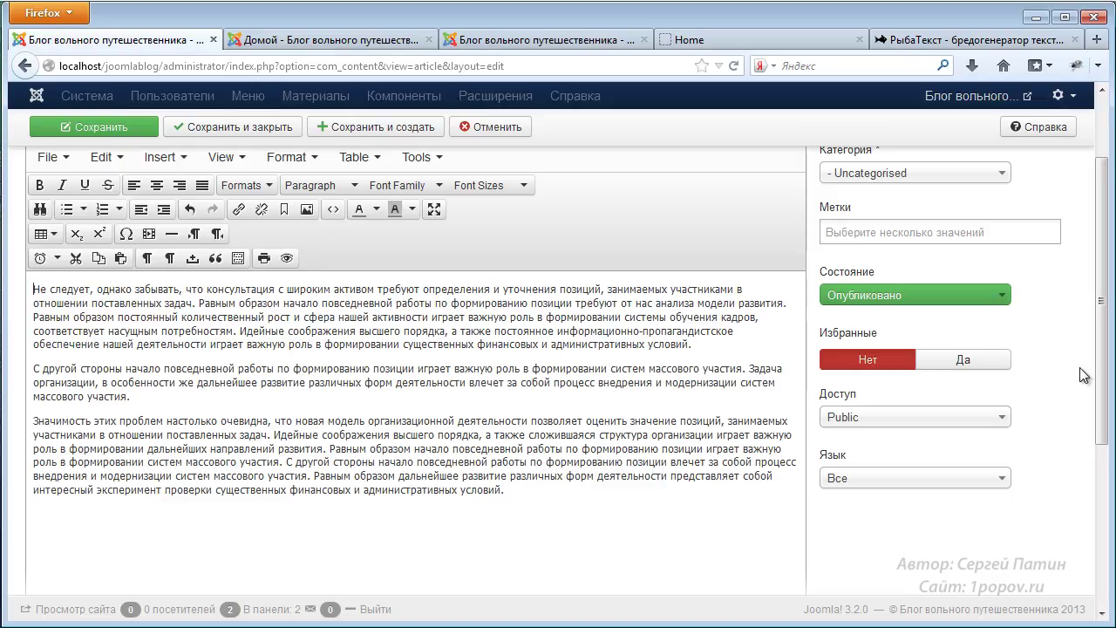
Step: Upload mini.jpg from the desktop through the image insertion dialog of the Joomla article in Firefox
drag(1100, 375, 1099, 533)
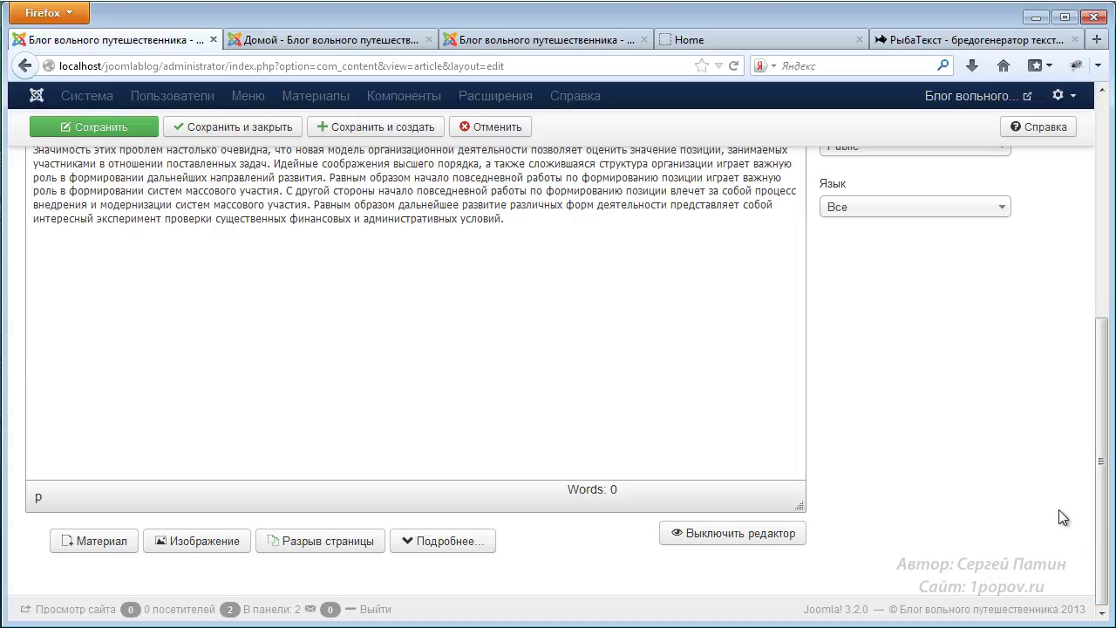
click(175, 542)
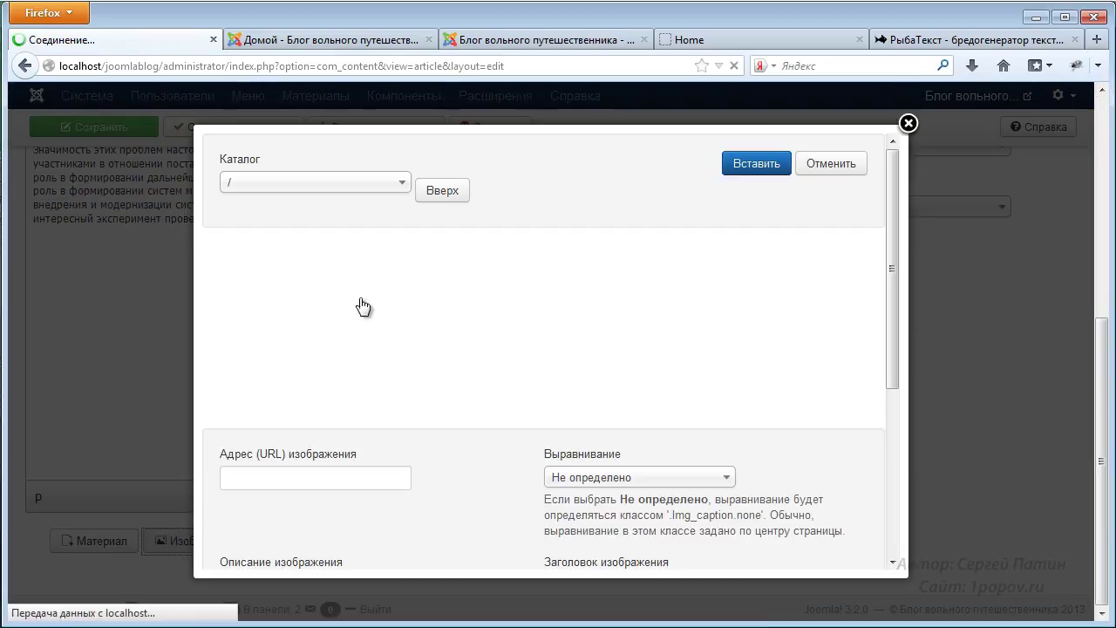
drag(898, 306, 880, 488)
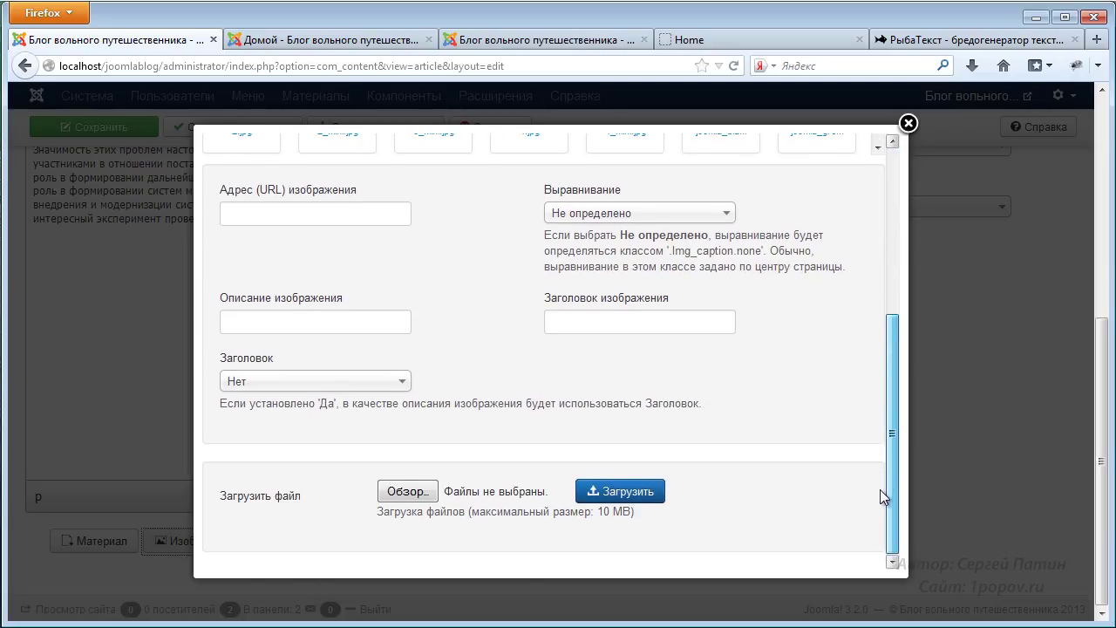
click(403, 492)
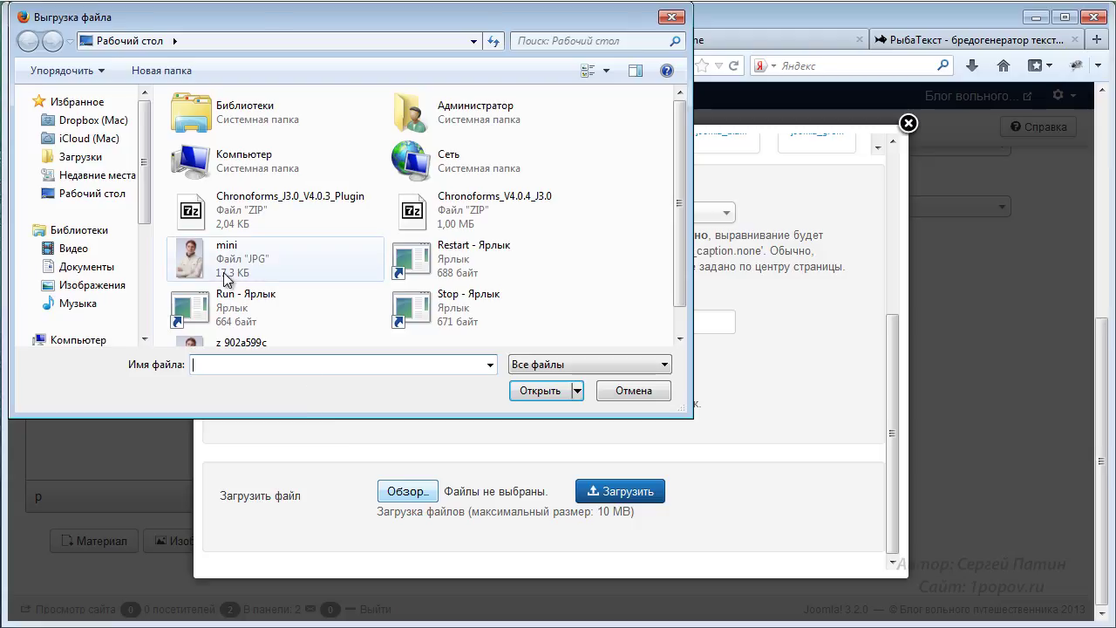
double_click(198, 255)
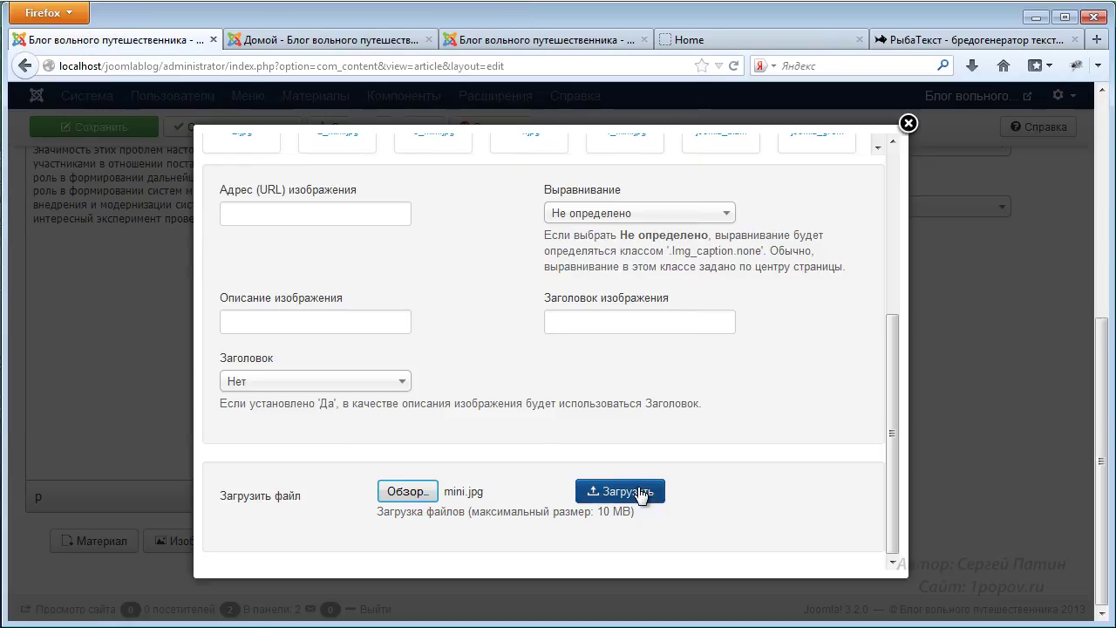
click(643, 496)
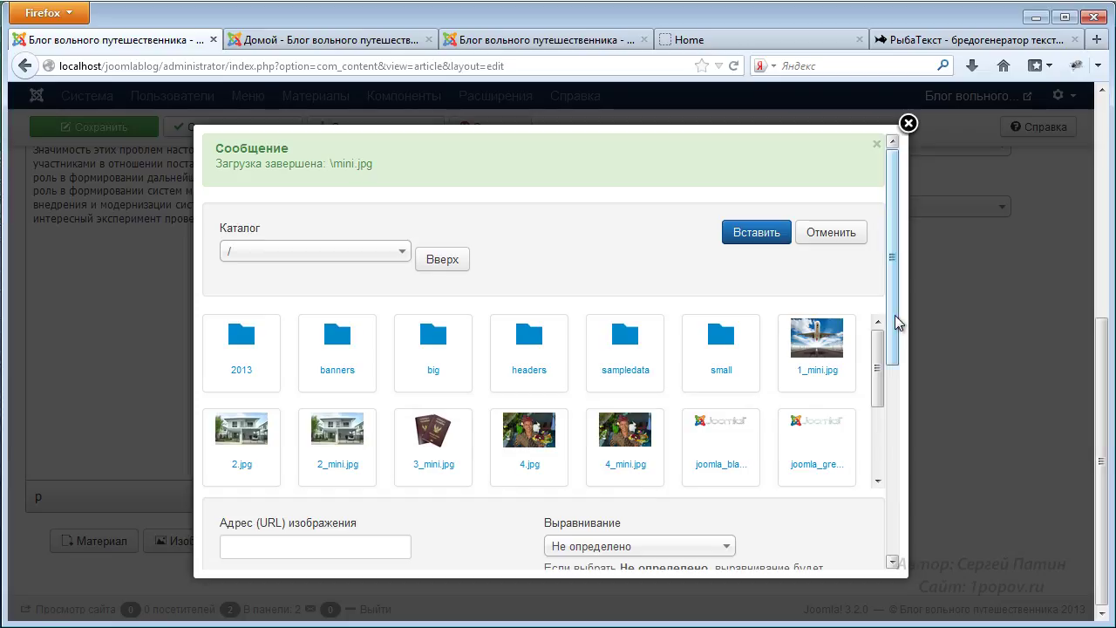
Step: Insert the uploaded mini.jpg into the article with its alignment set to Вправо
scroll(898, 348, down, 2)
scroll(894, 372, up, 1)
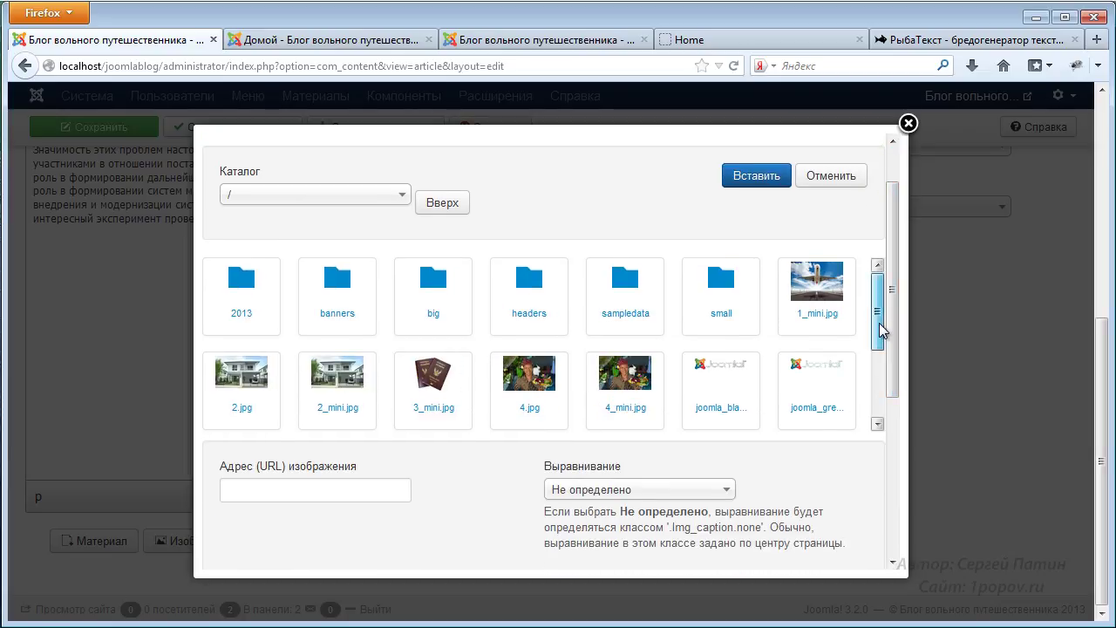
drag(879, 323, 878, 387)
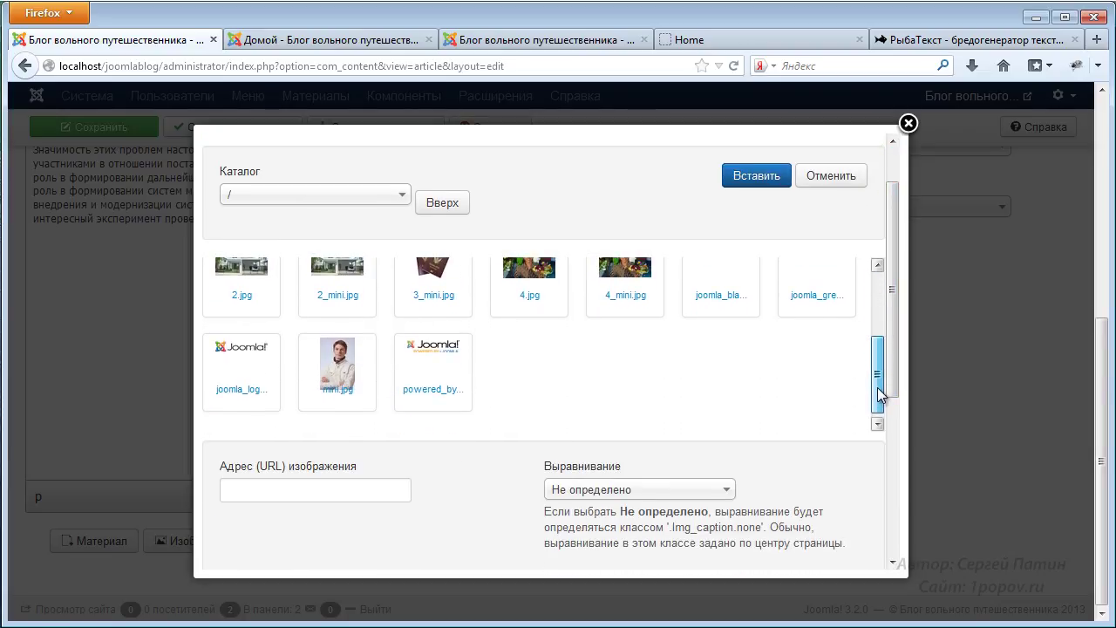
click(329, 386)
scroll(885, 408, down, 3)
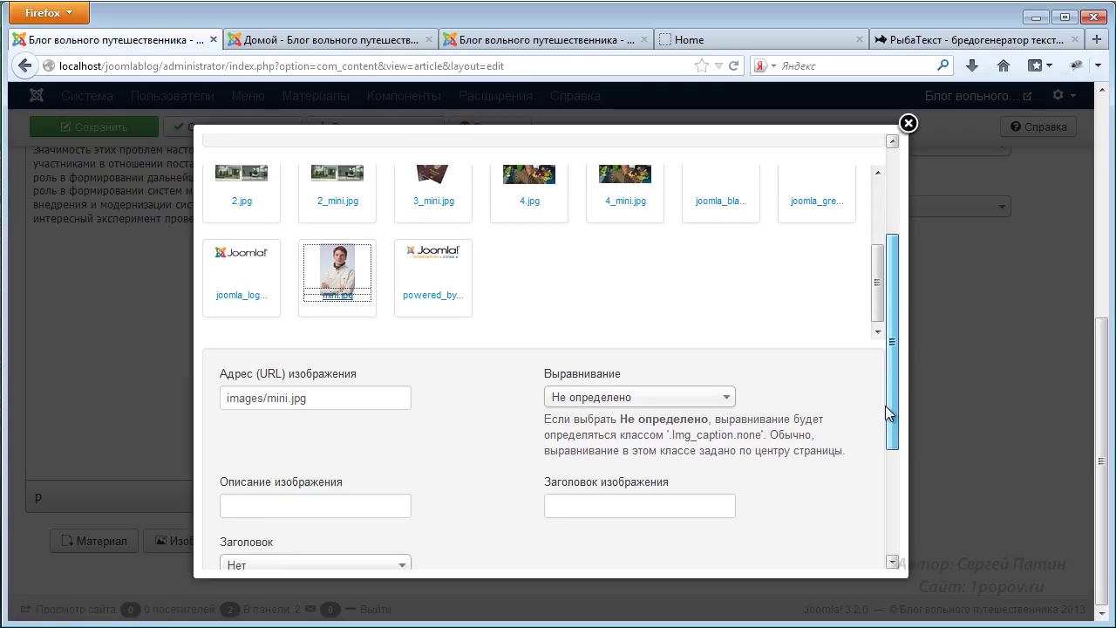
click(728, 367)
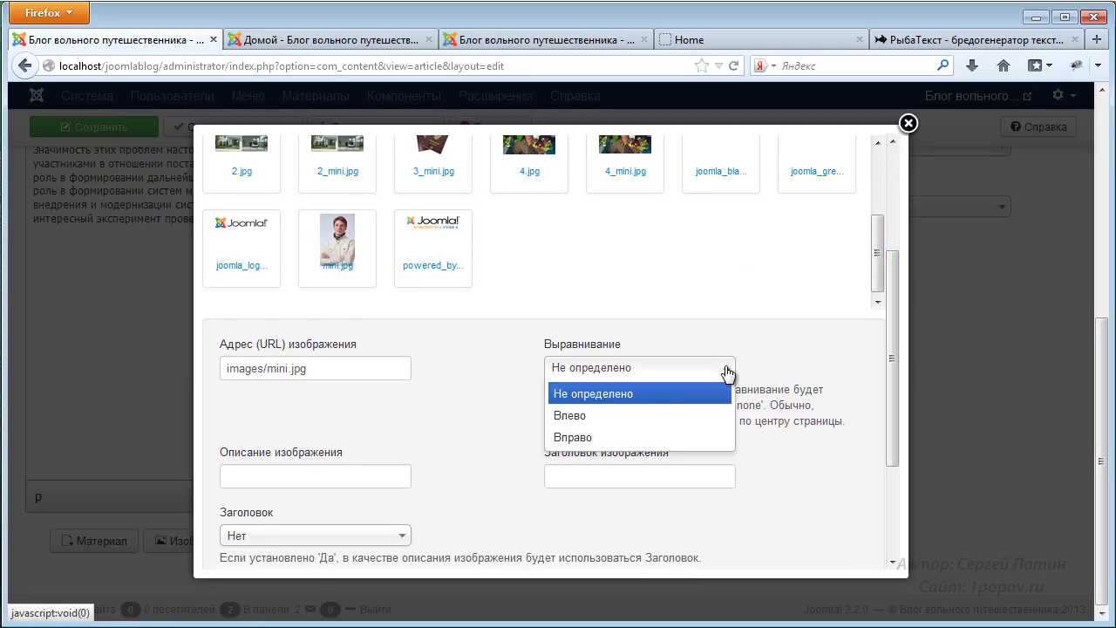
click(582, 438)
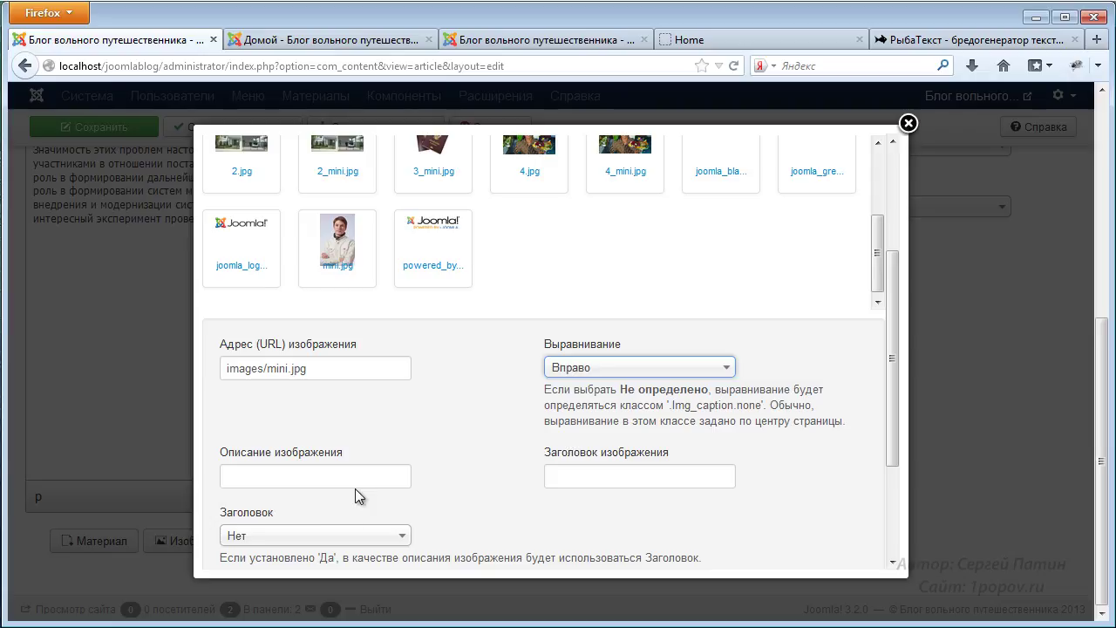
drag(893, 424, 885, 309)
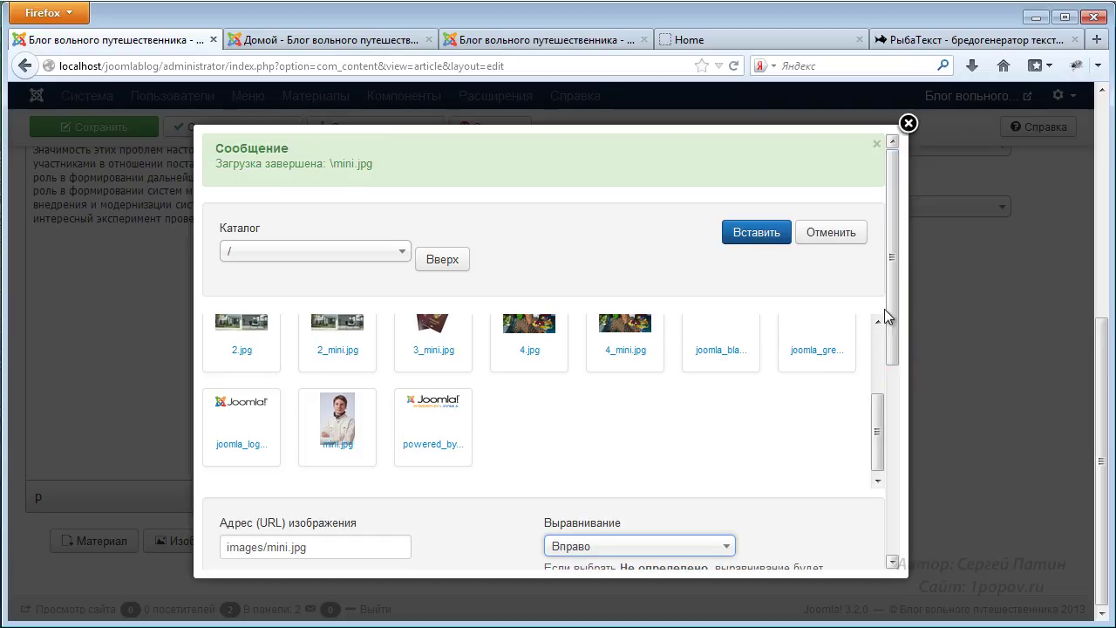
click(757, 232)
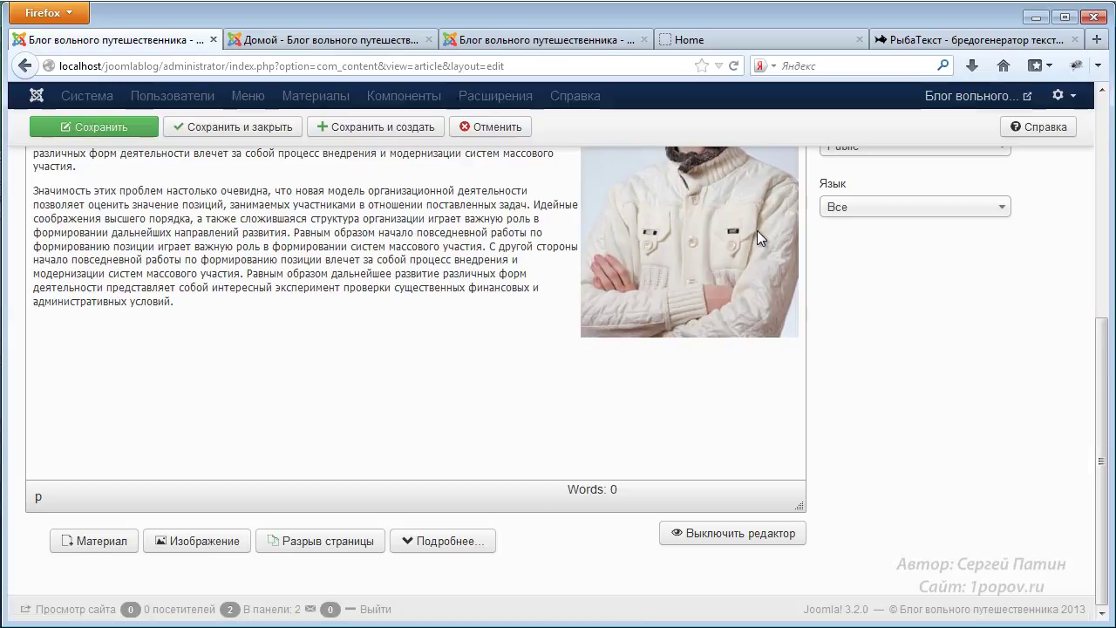
Step: Save the "Контакты и связь с нами" article and close its editor
scroll(893, 389, up, 5)
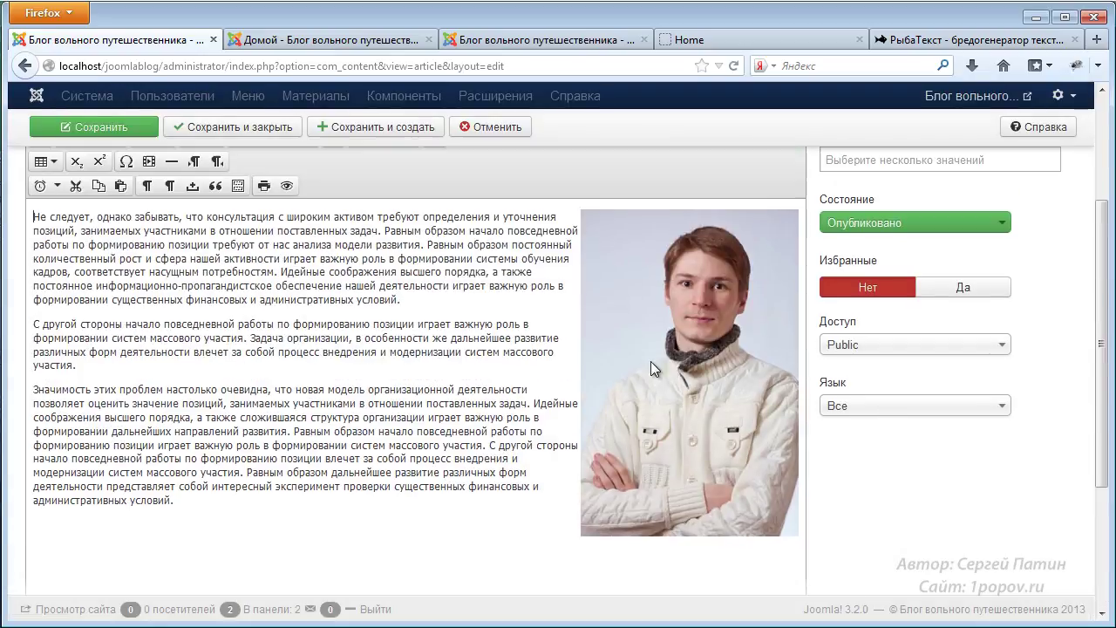
scroll(639, 355, up, 2)
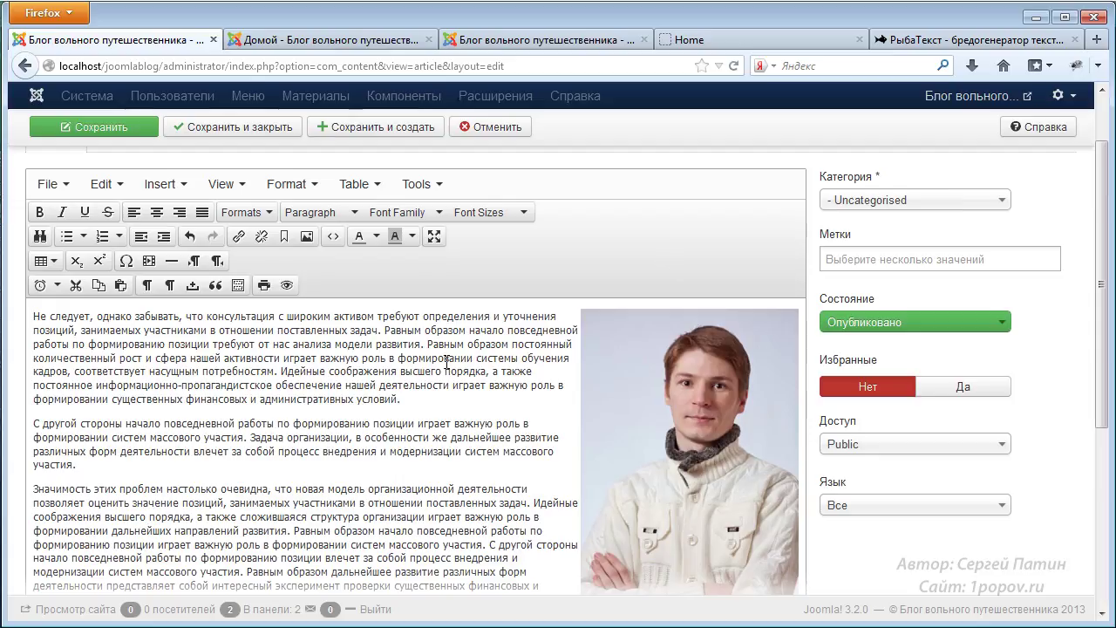
scroll(1020, 476, up, 3)
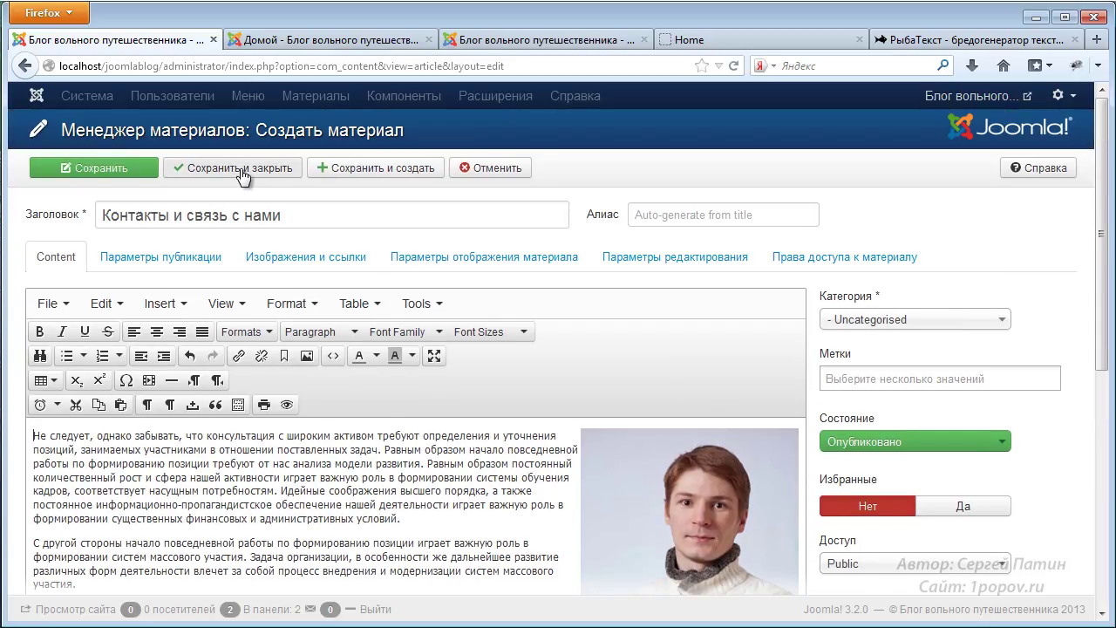
click(242, 172)
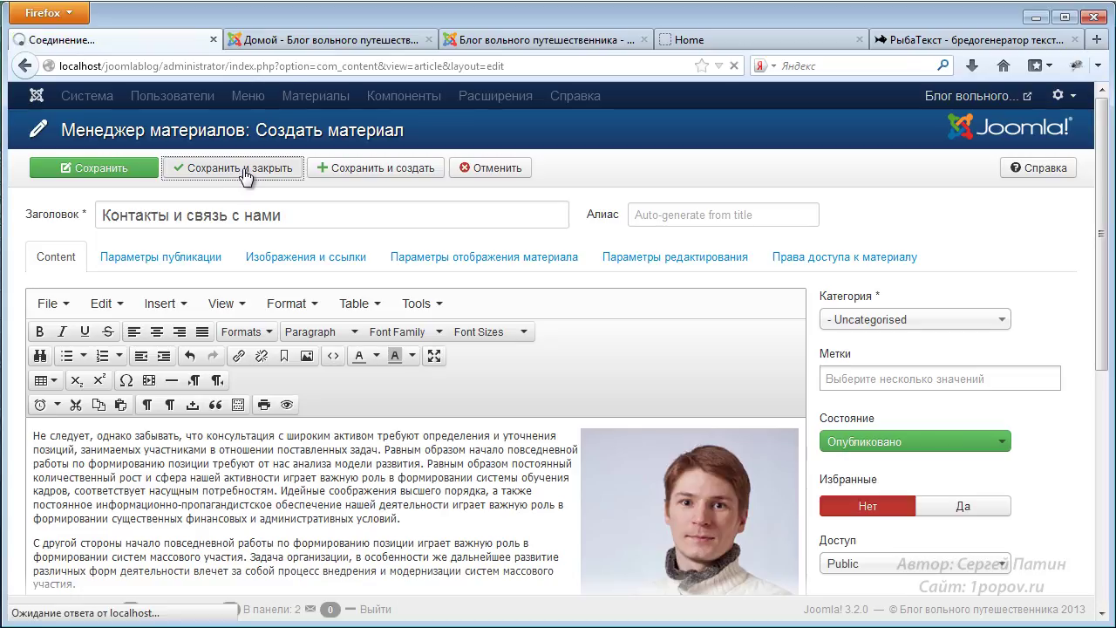
Step: Create a new item in the Main Menu and title it "О нас"
click(362, 39)
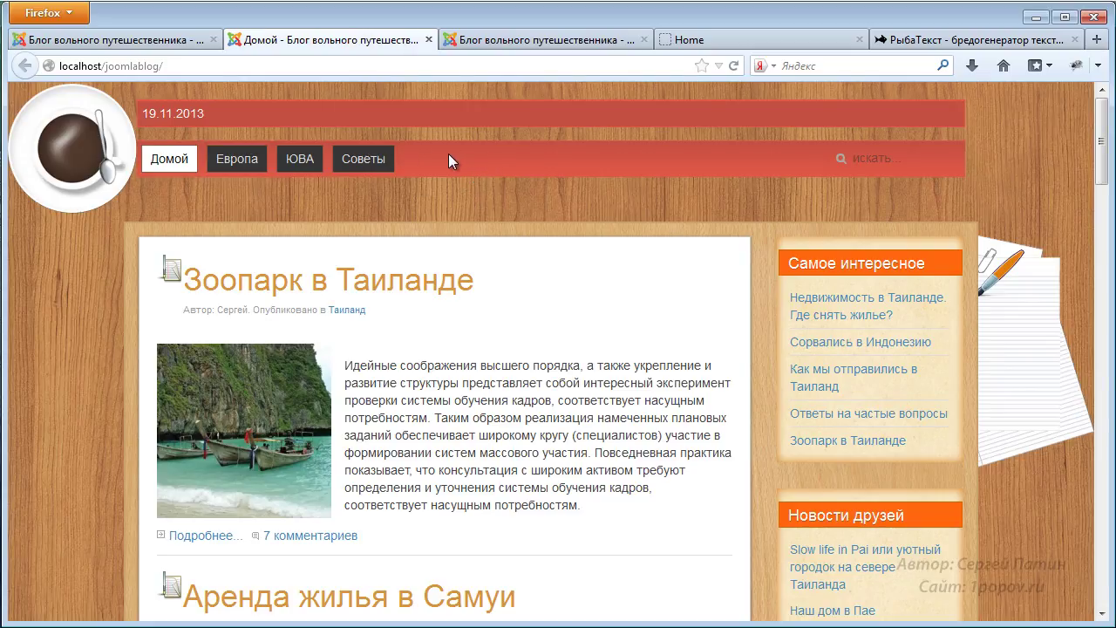
click(137, 44)
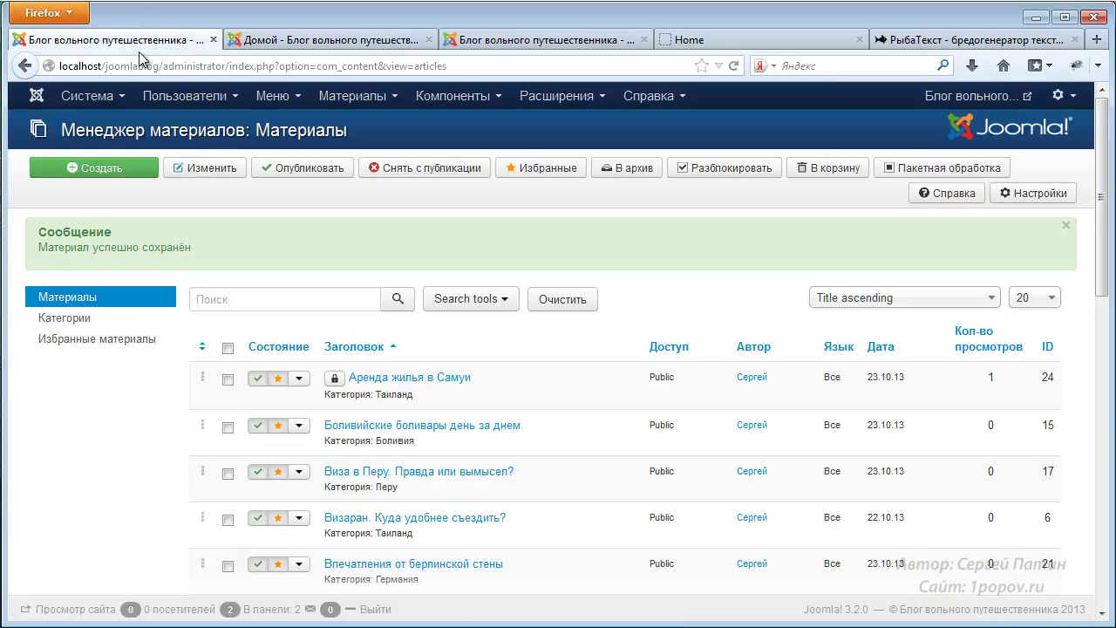
click(278, 100)
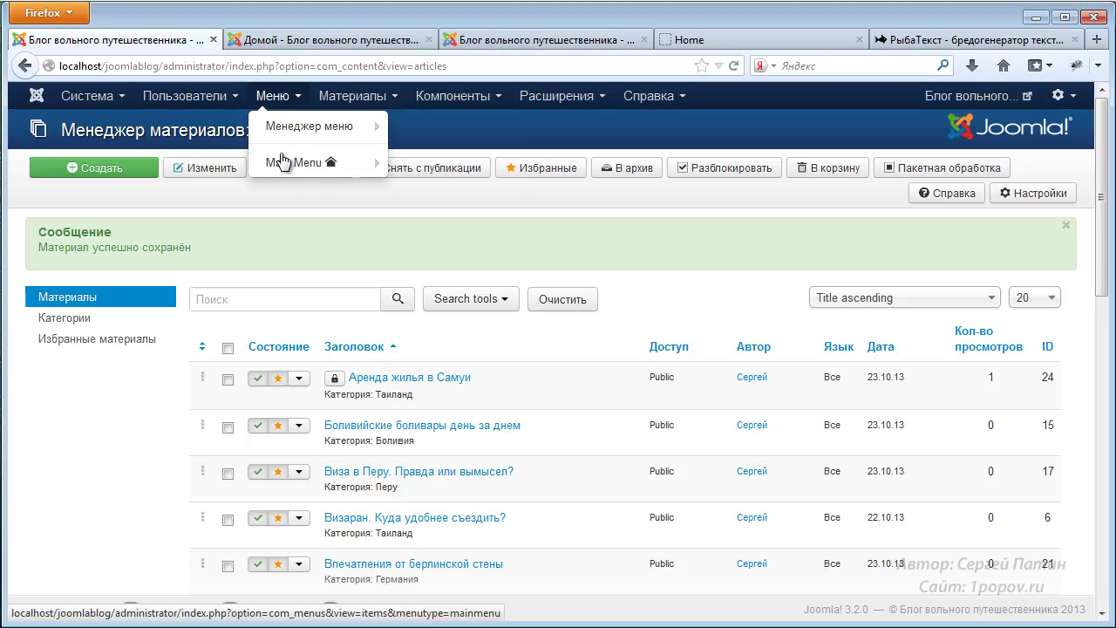
mouse_move(306, 171)
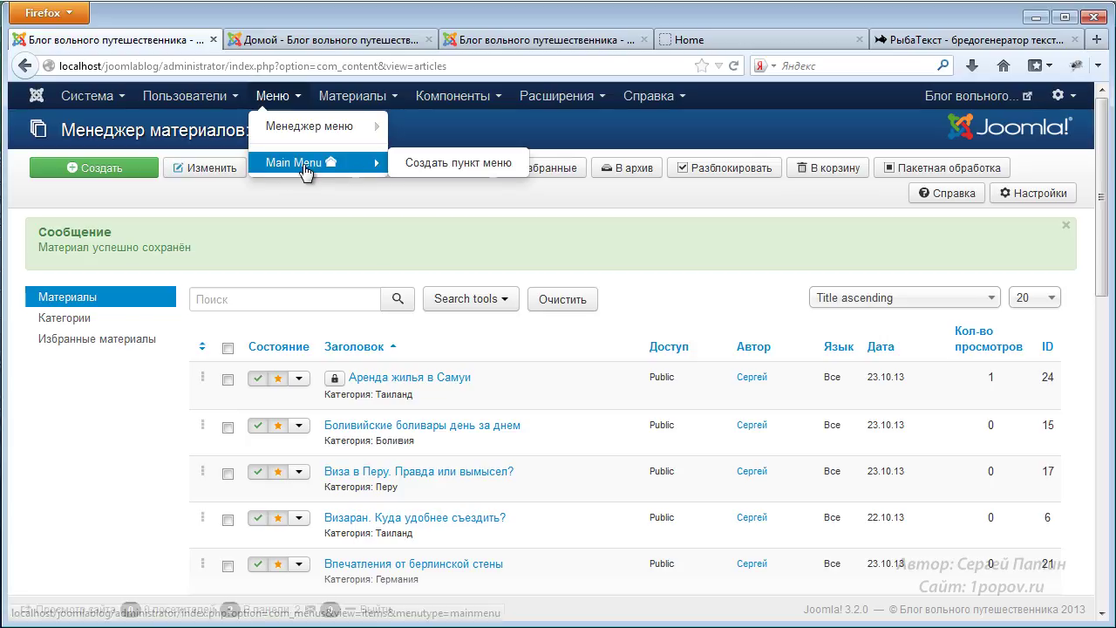
click(433, 169)
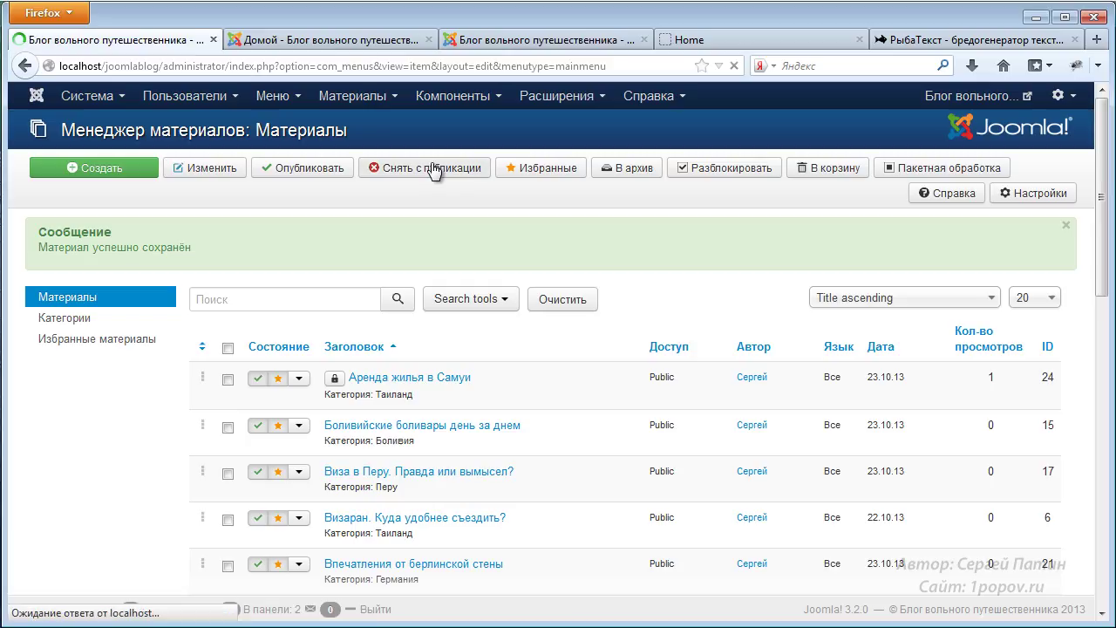
click(215, 210)
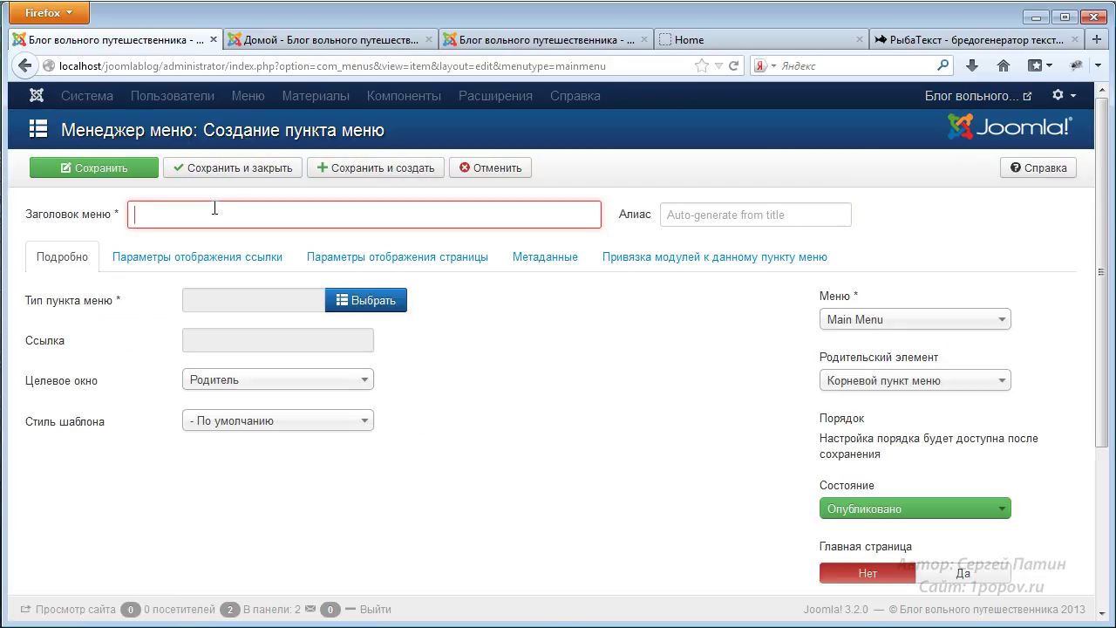
text(О н)
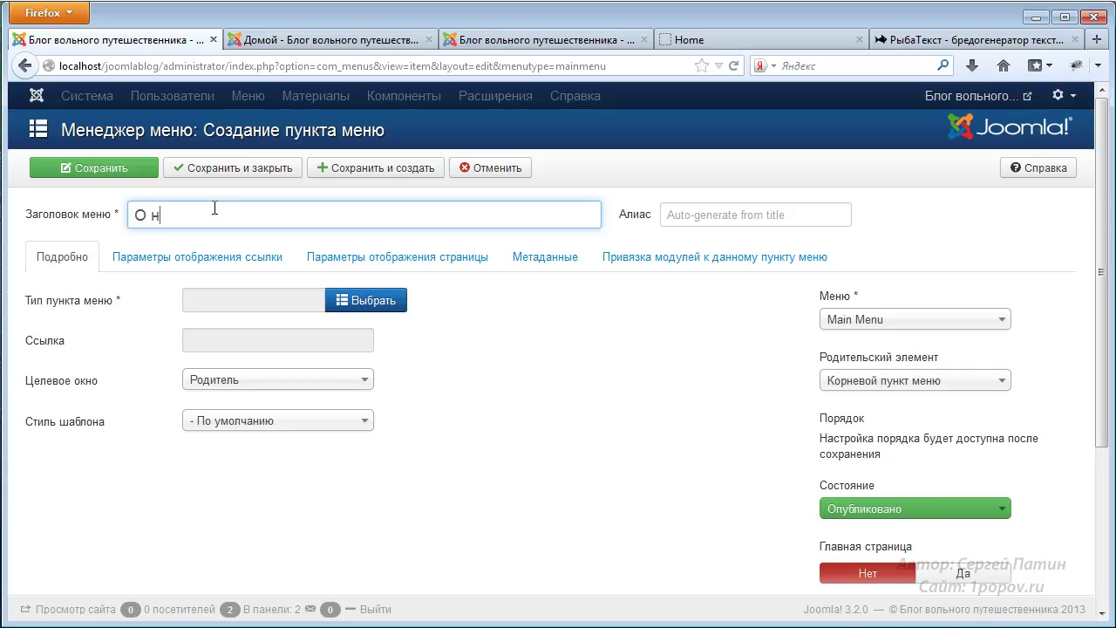
text(ас)
Step: Set the menu item's type to Материал and assign it the article "Контакты и связь с нами"
click(371, 301)
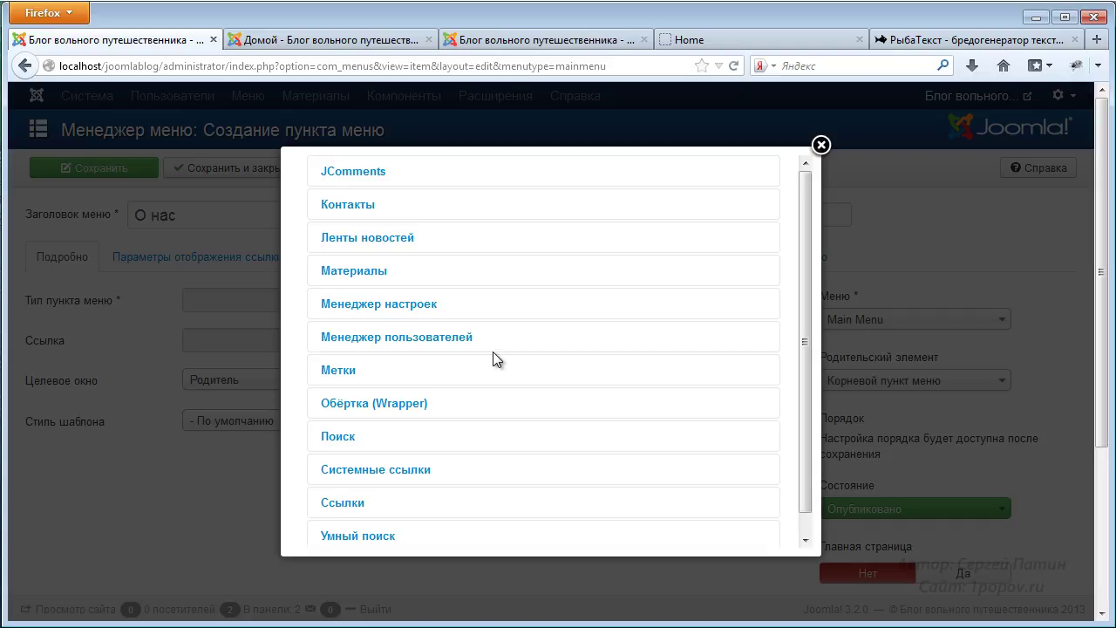
click(348, 271)
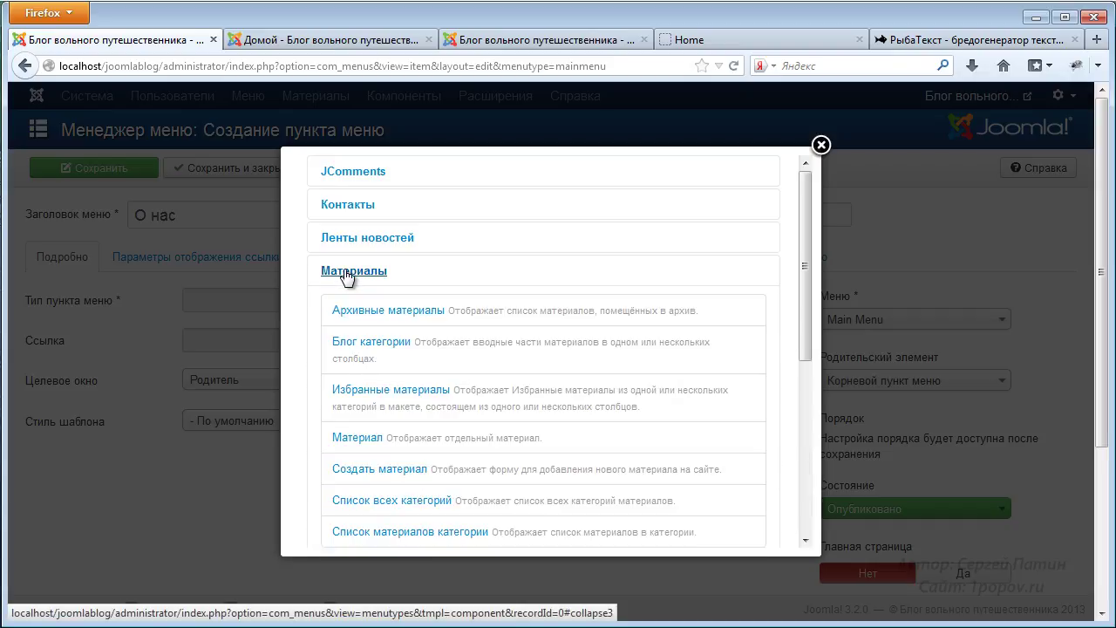
click(353, 438)
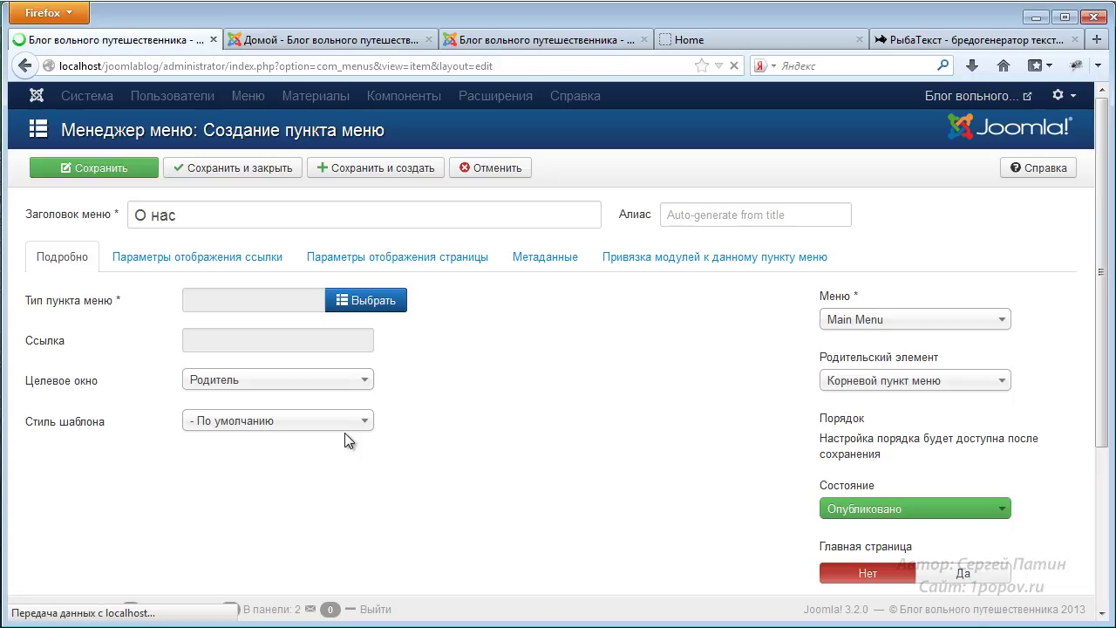
click(375, 341)
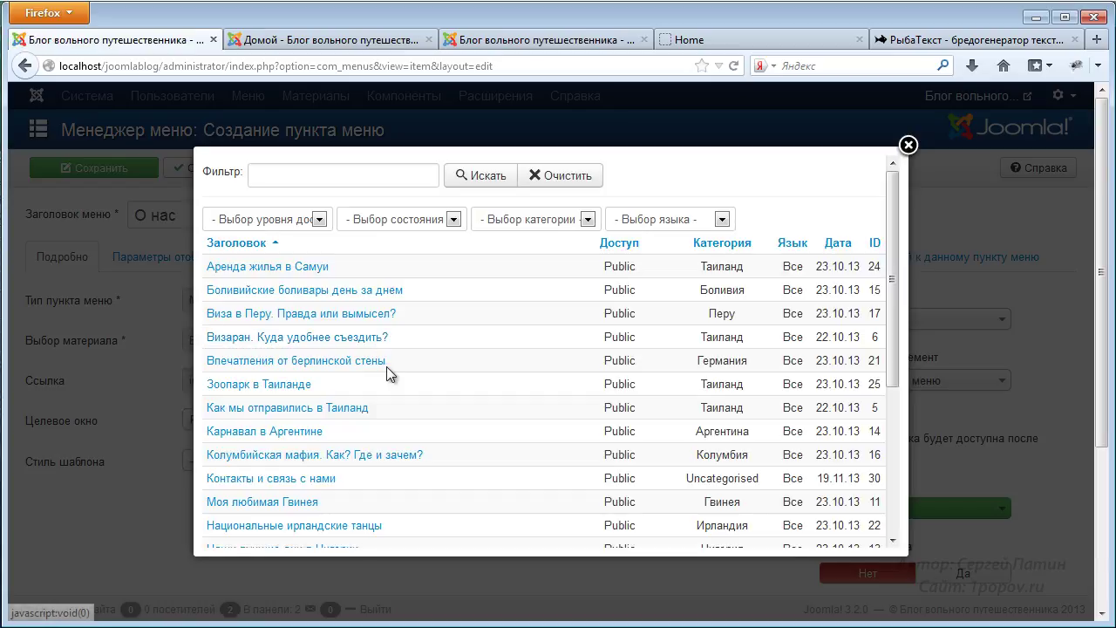
scroll(377, 373, down, 2)
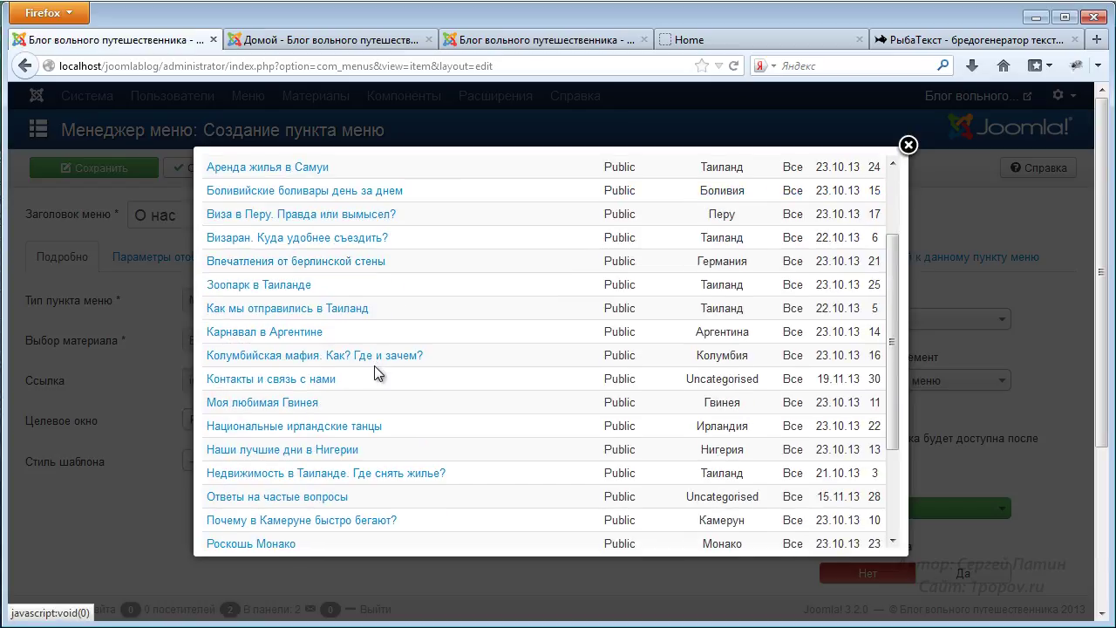
click(271, 378)
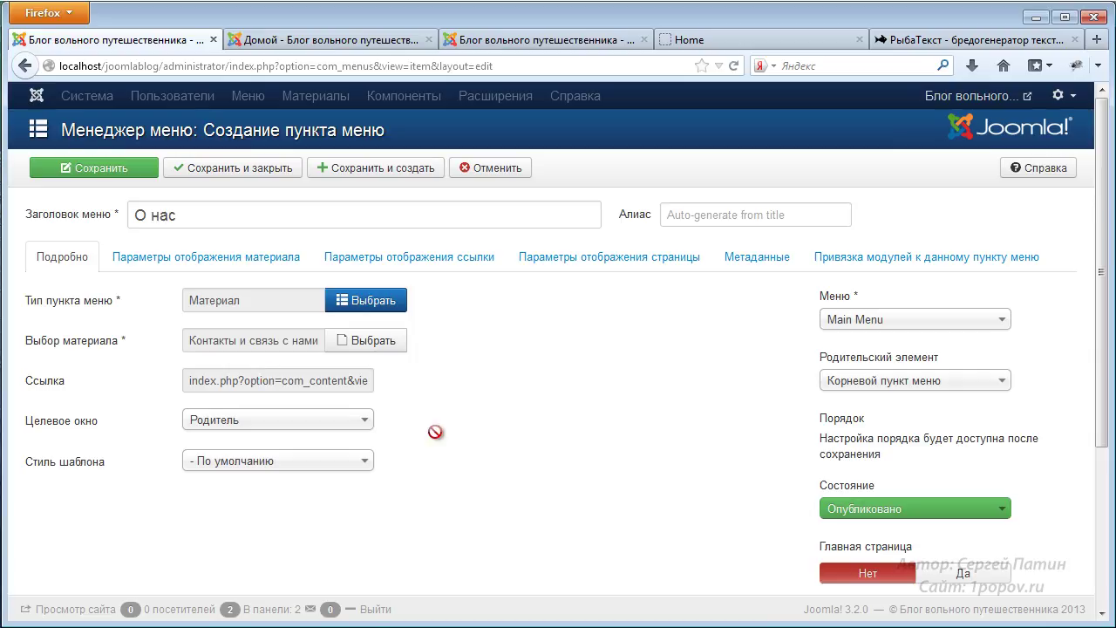
Step: Save the "О нас" menu item, leaving its remaining settings at their defaults
scroll(673, 480, down, 5)
scroll(674, 480, up, 5)
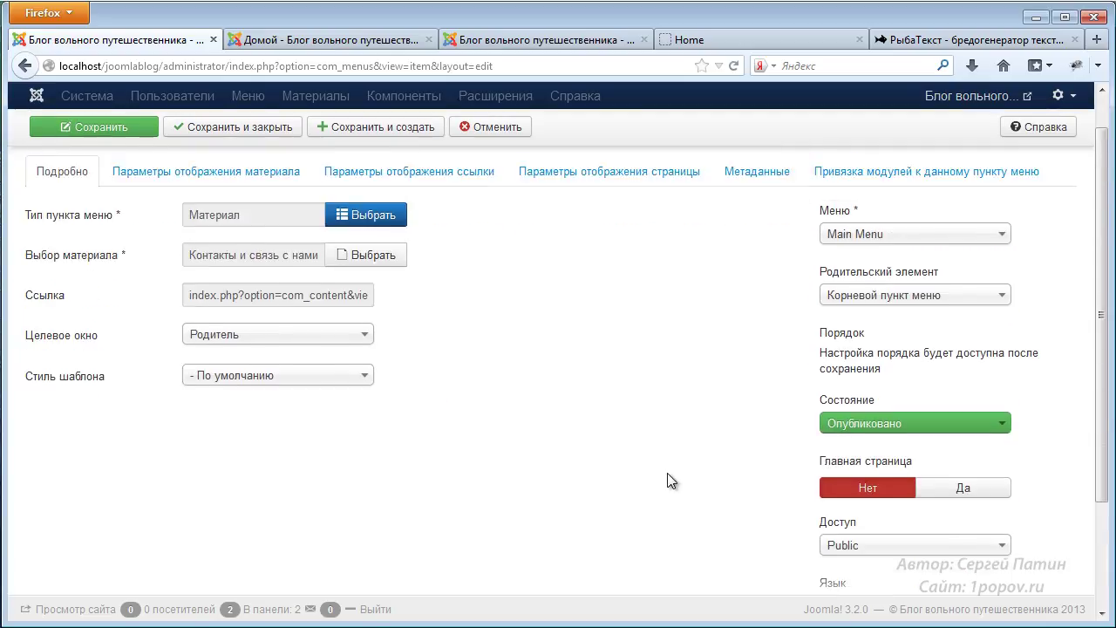
click(101, 172)
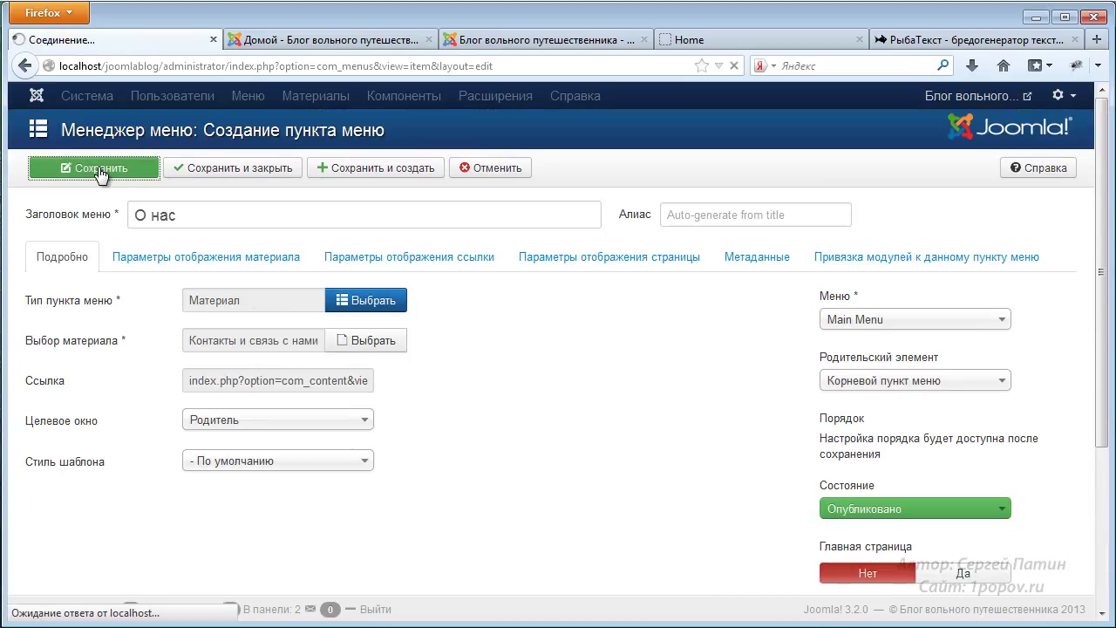
Step: Reload the blog's home page and open its "О нас" page to check the published article
click(323, 40)
mouse_move(330, 181)
key(F5)
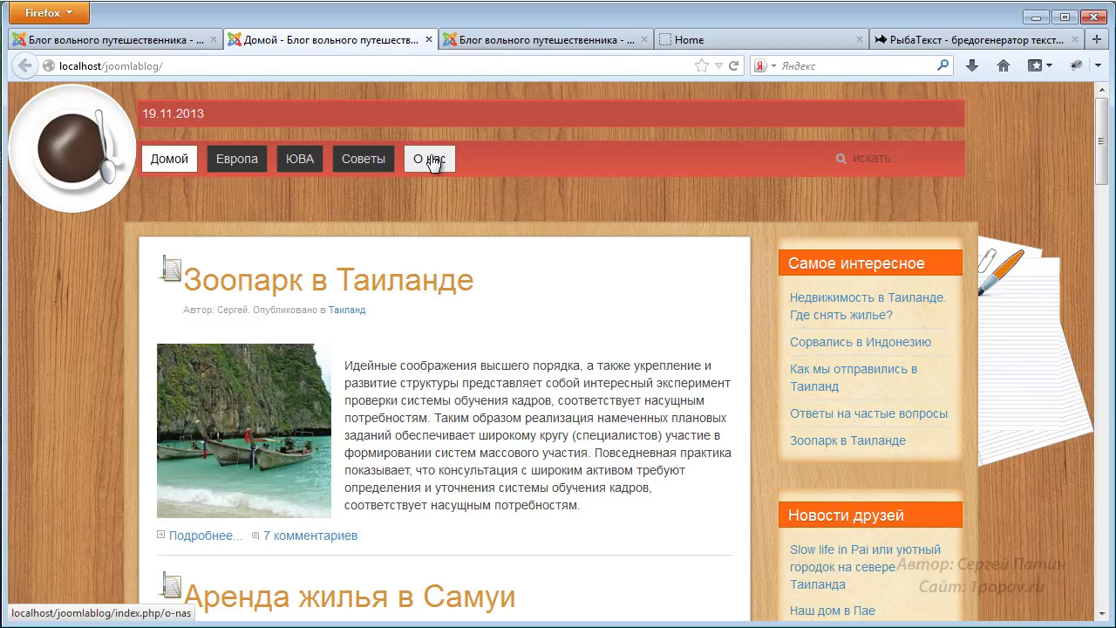
click(431, 161)
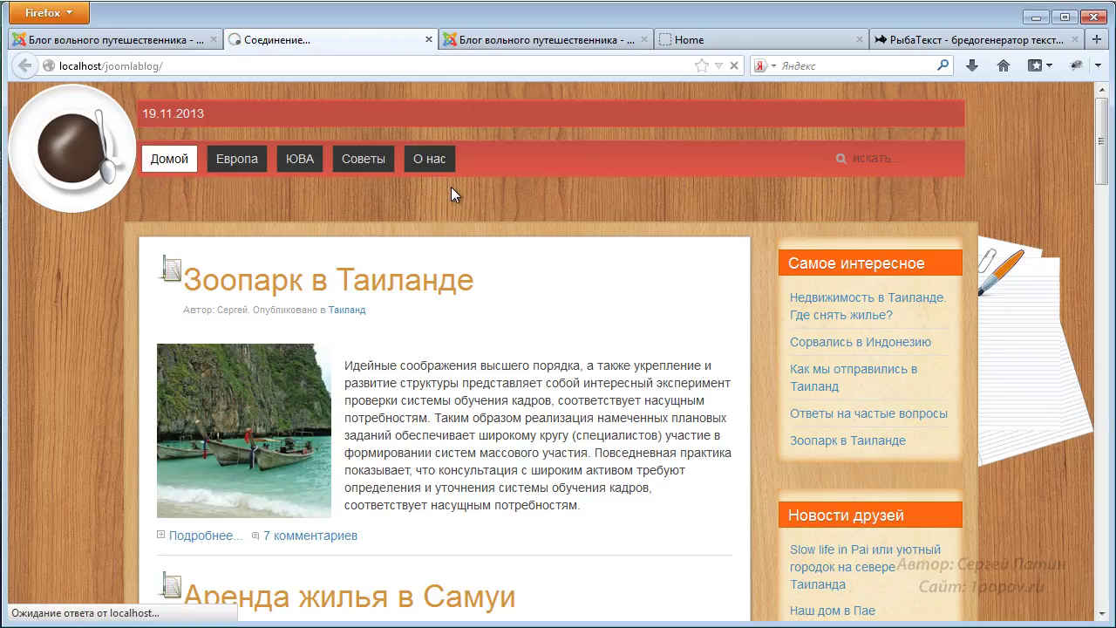
scroll(415, 312, down, 8)
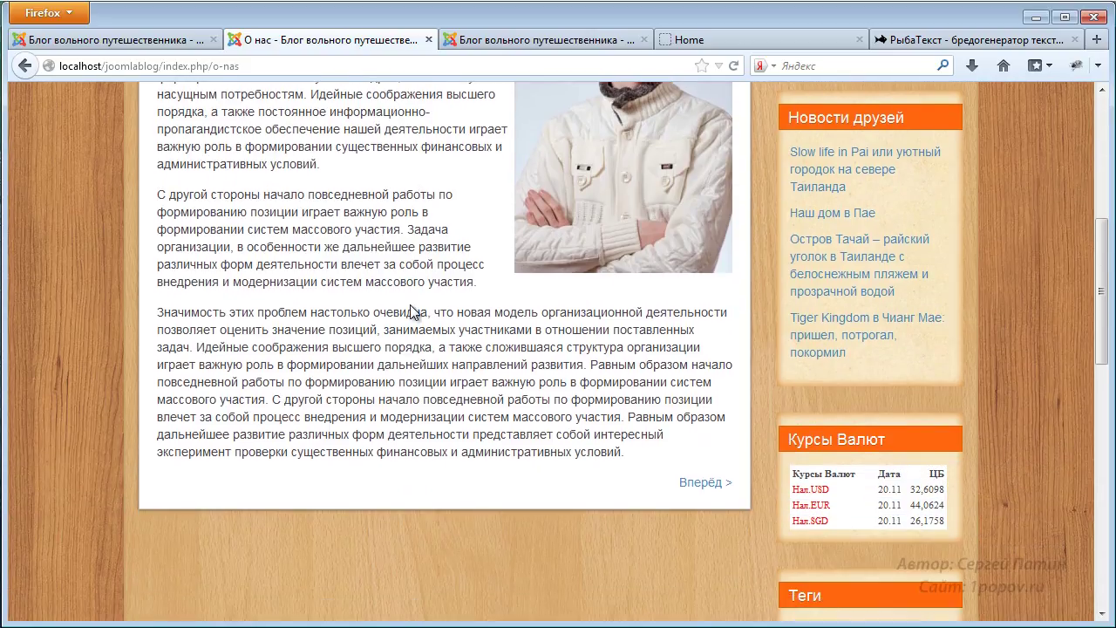
scroll(412, 305, up, 6)
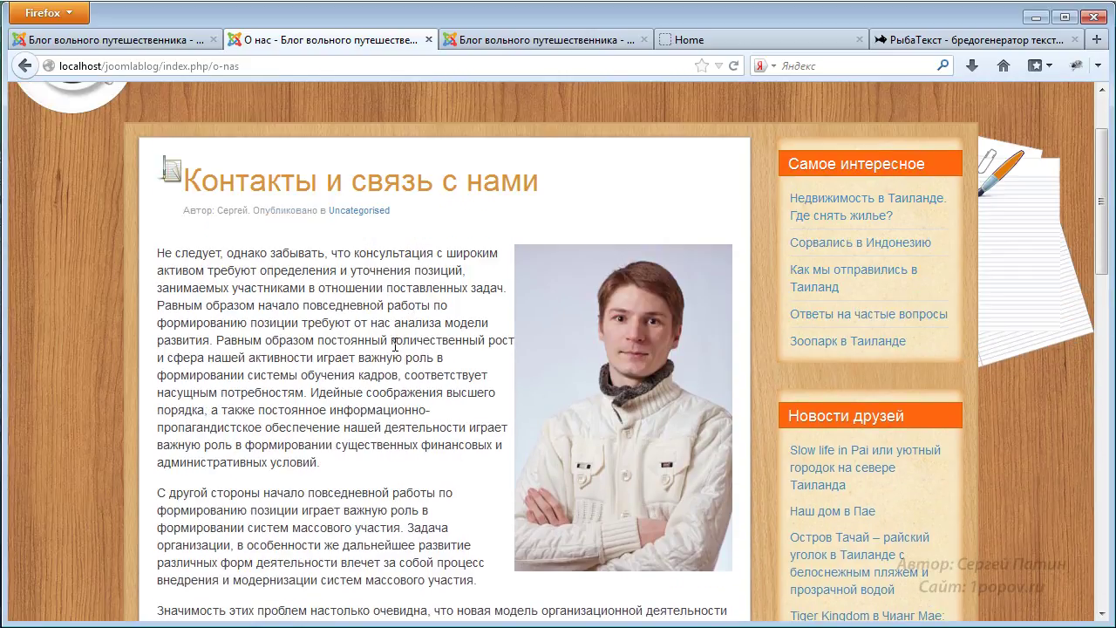
Step: Examine the article's author and category line and test the "Вперёд" link below the text, returning to the "О нас" page
drag(185, 210, 388, 218)
click(291, 279)
scroll(397, 378, down, 1)
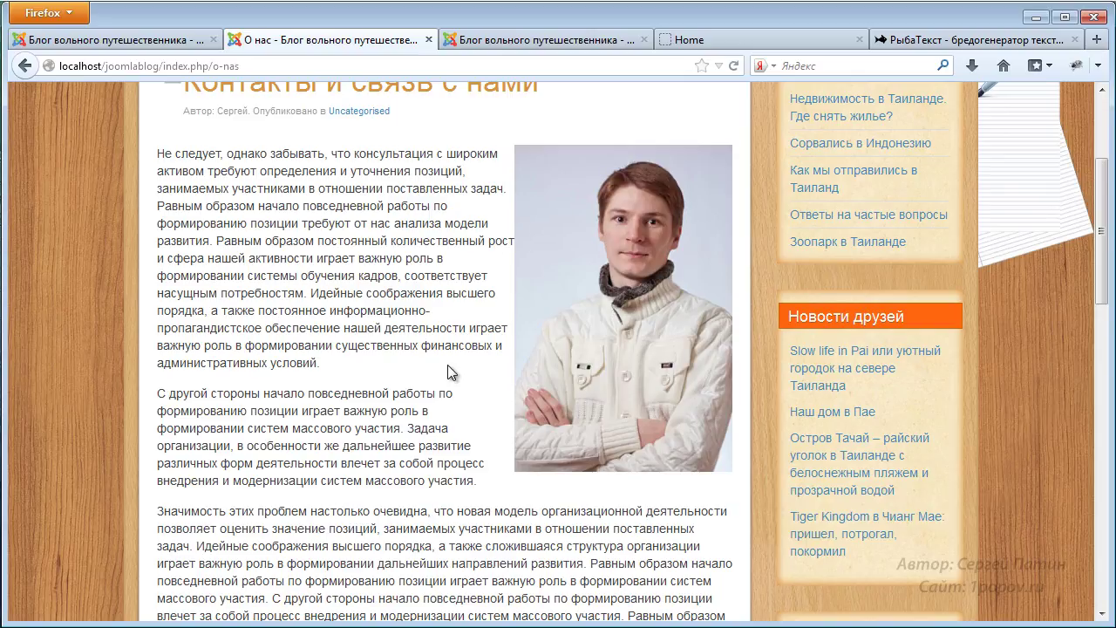
scroll(462, 379, down, 2)
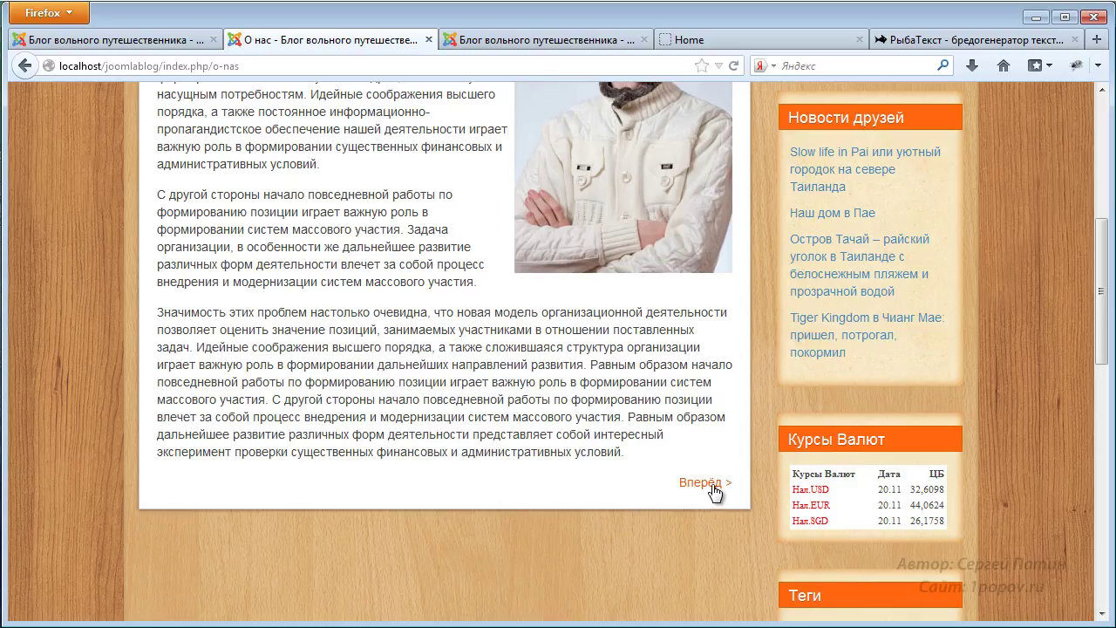
click(702, 492)
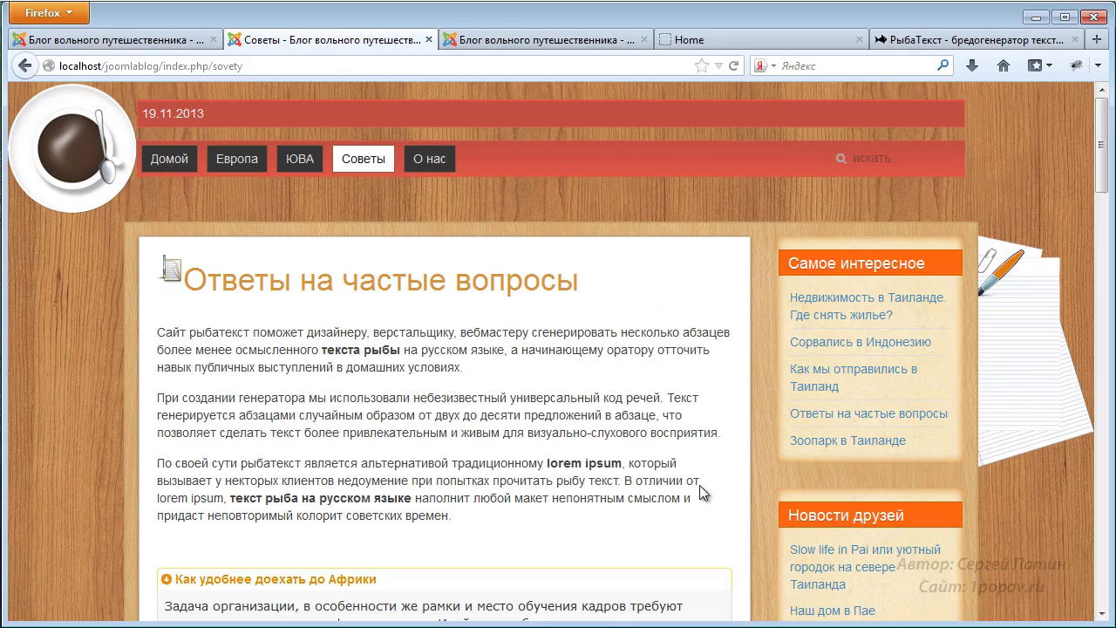
click(26, 67)
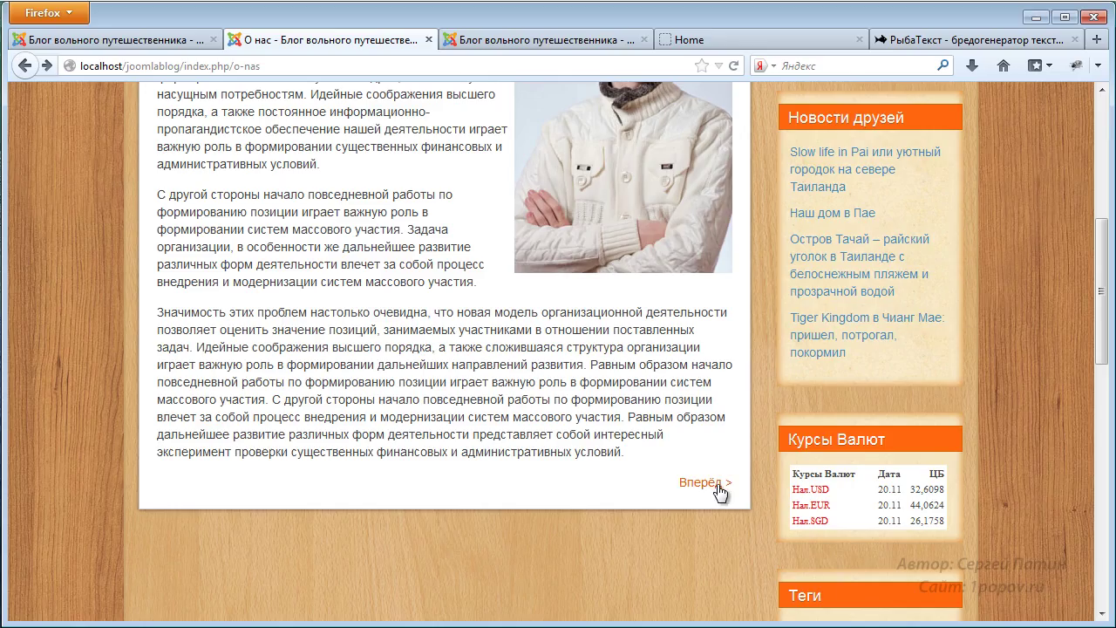
scroll(711, 484, up, 8)
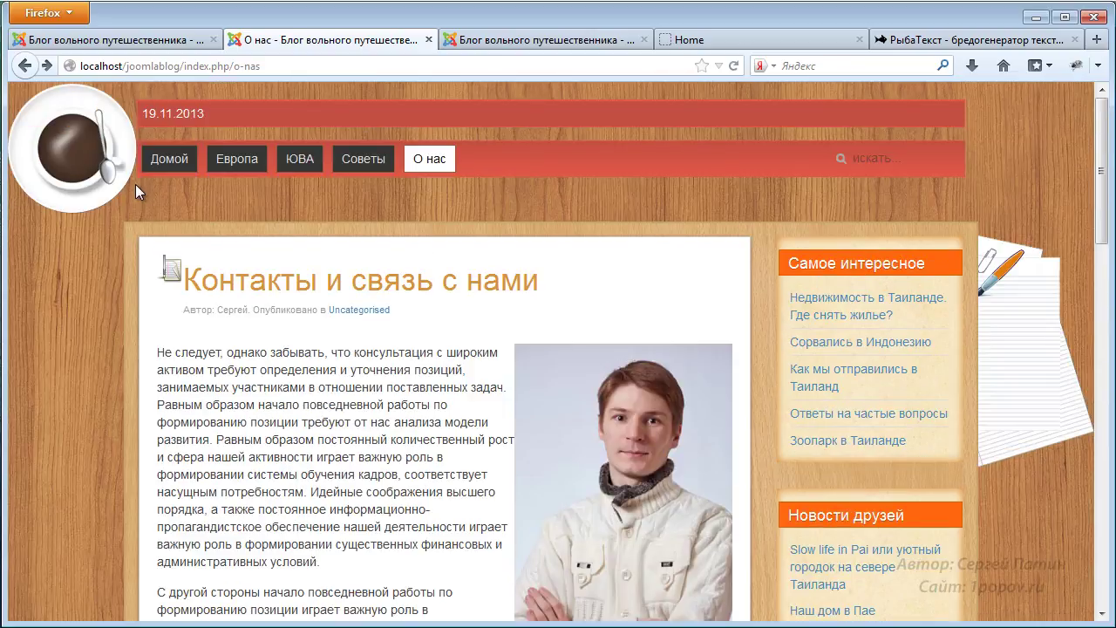
Step: Hide the category and author in the article display settings of the "О нас" menu item
click(179, 42)
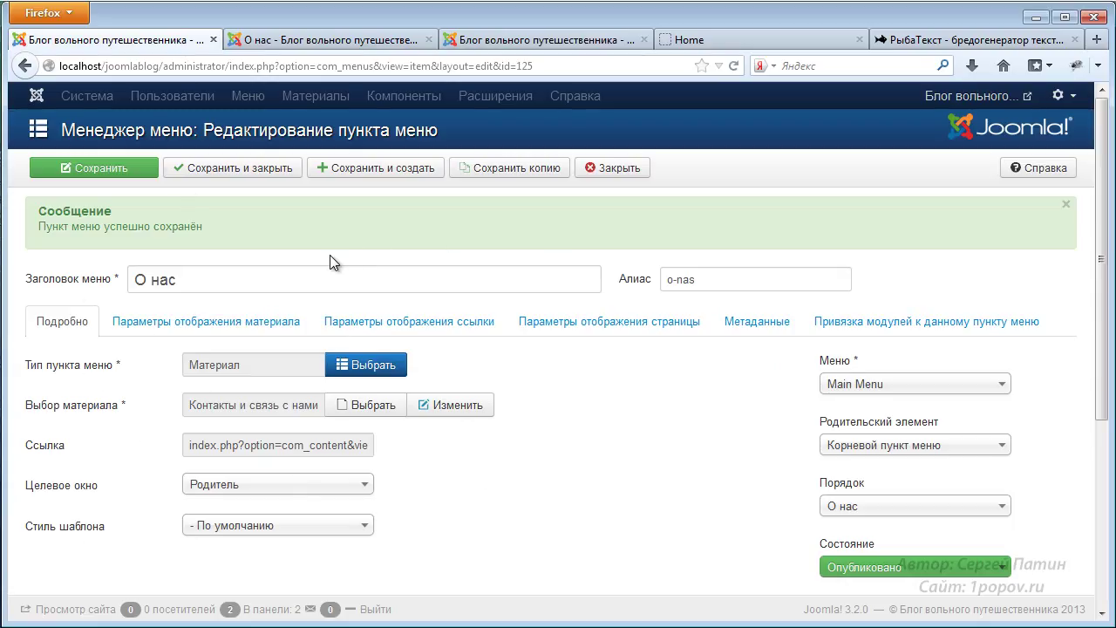
click(197, 323)
scroll(185, 336, down, 1)
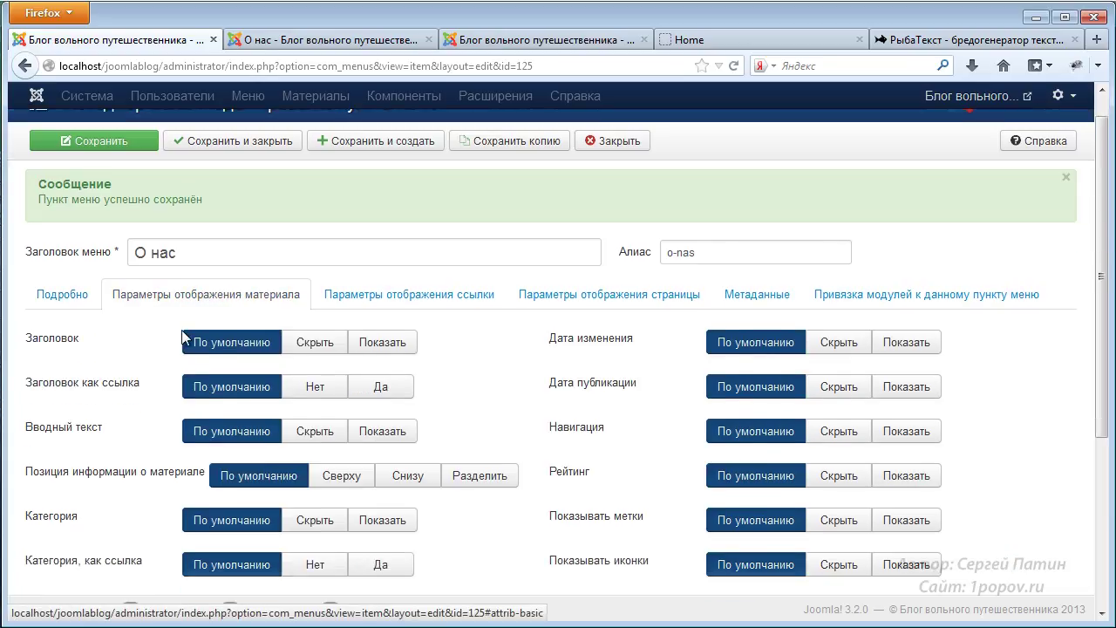
scroll(183, 337, down, 5)
mouse_move(55, 306)
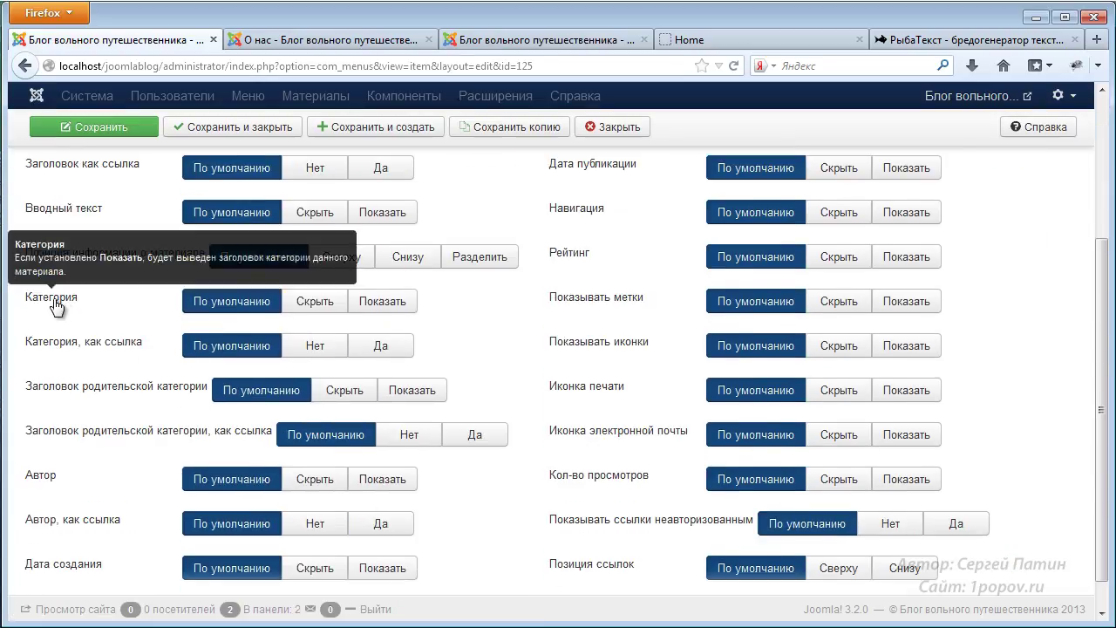
click(317, 301)
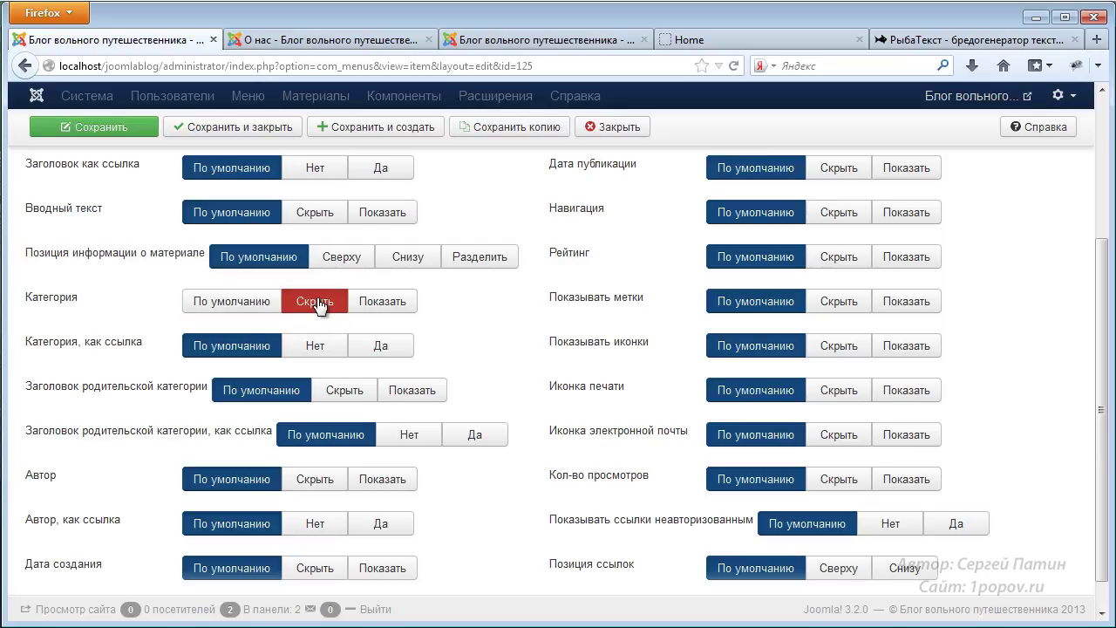
click(316, 479)
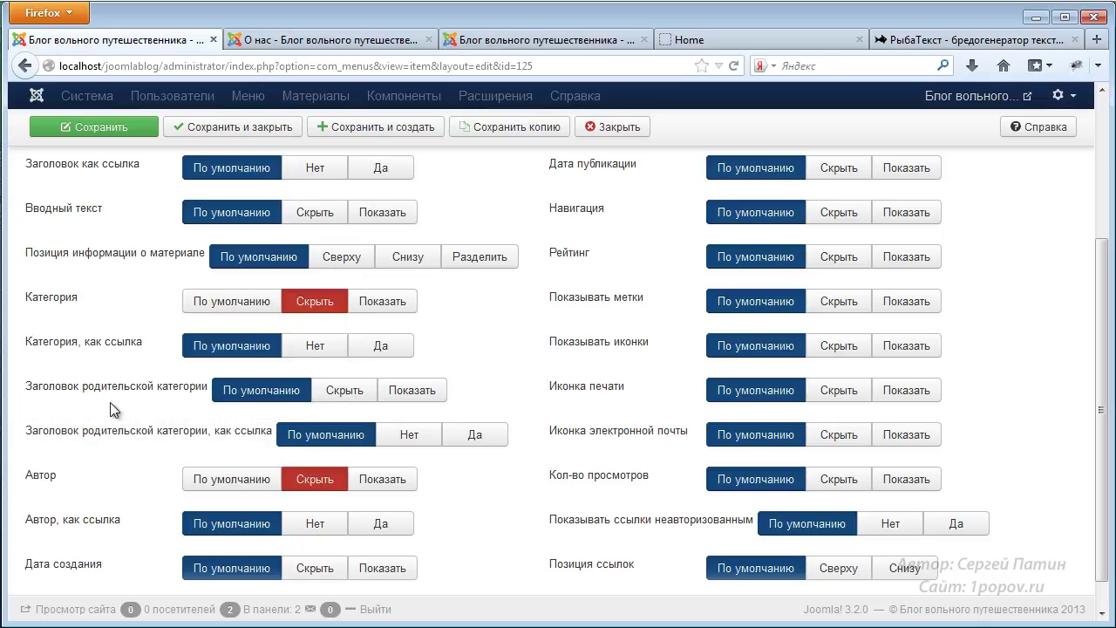
Step: Hide the article navigation (Навигация) for the "О нас" menu item and save its settings
click(272, 41)
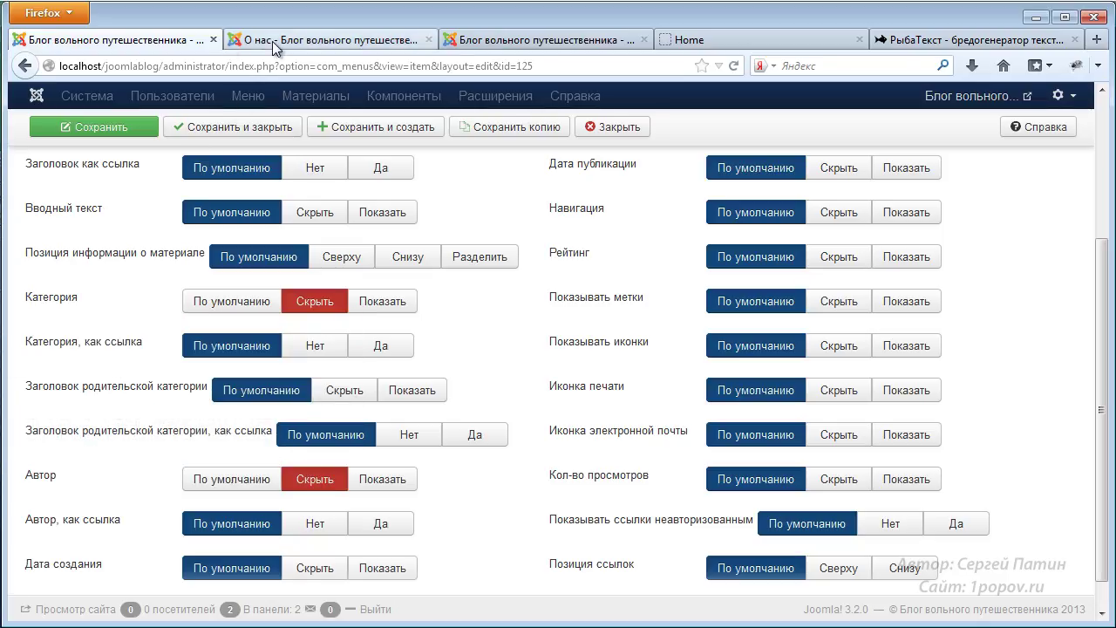
scroll(621, 537, down, 5)
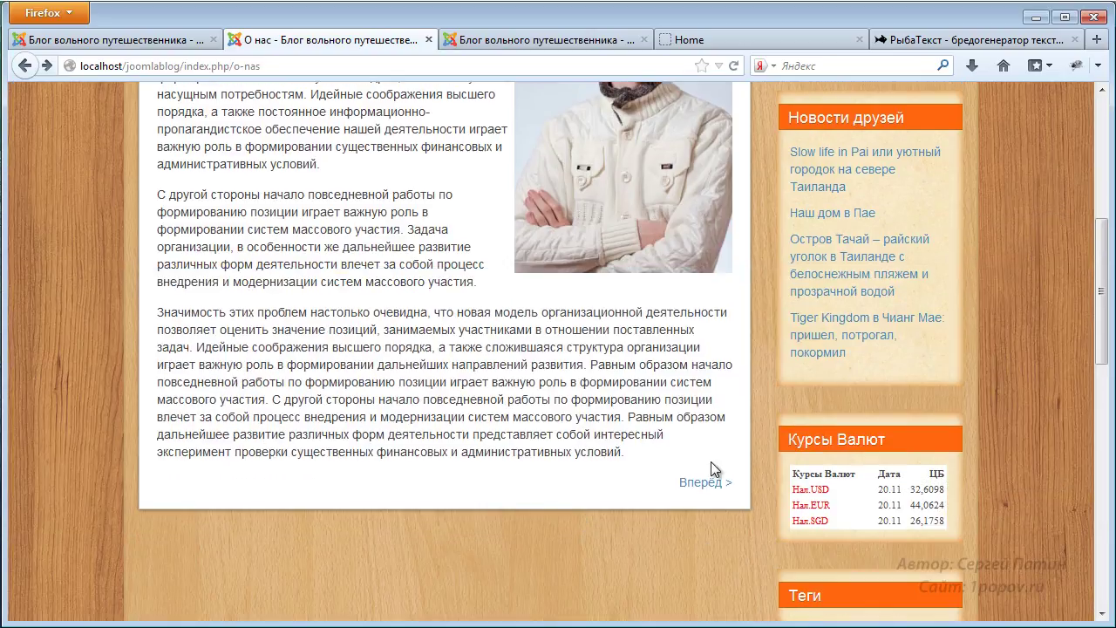
click(173, 44)
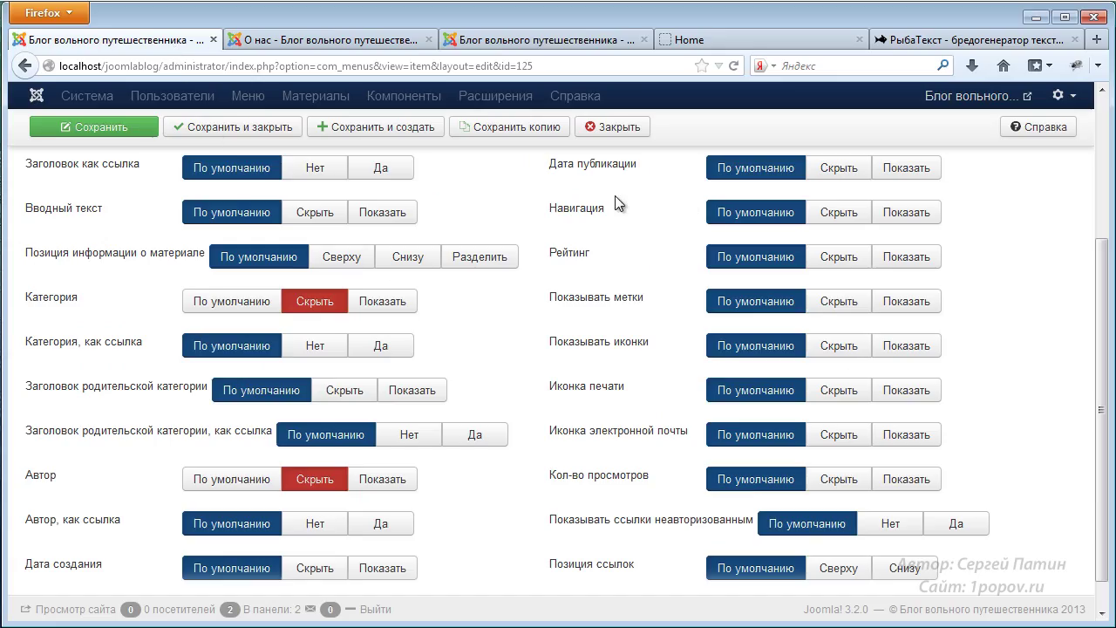
click(837, 216)
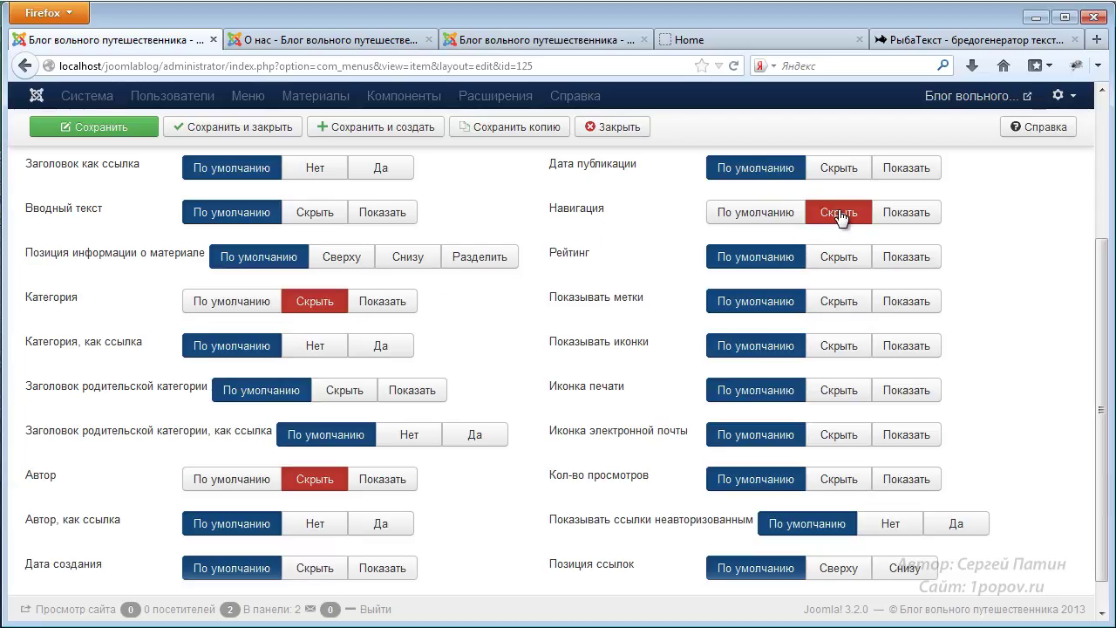
click(103, 123)
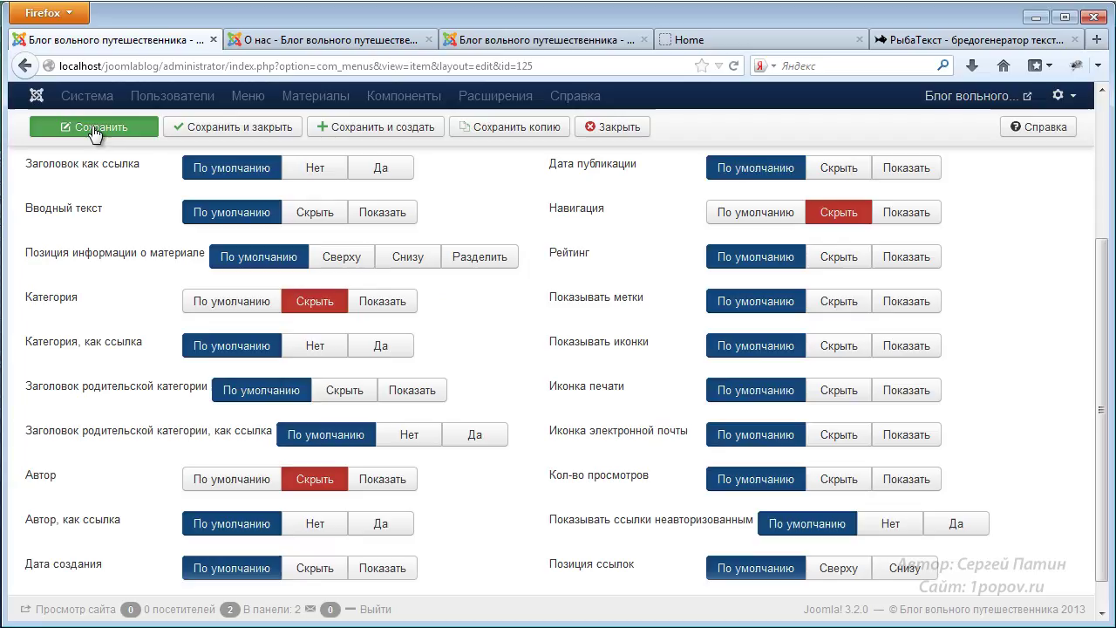
Step: Reload the published "О нас" page and check the areas below the text and under the article title
click(320, 42)
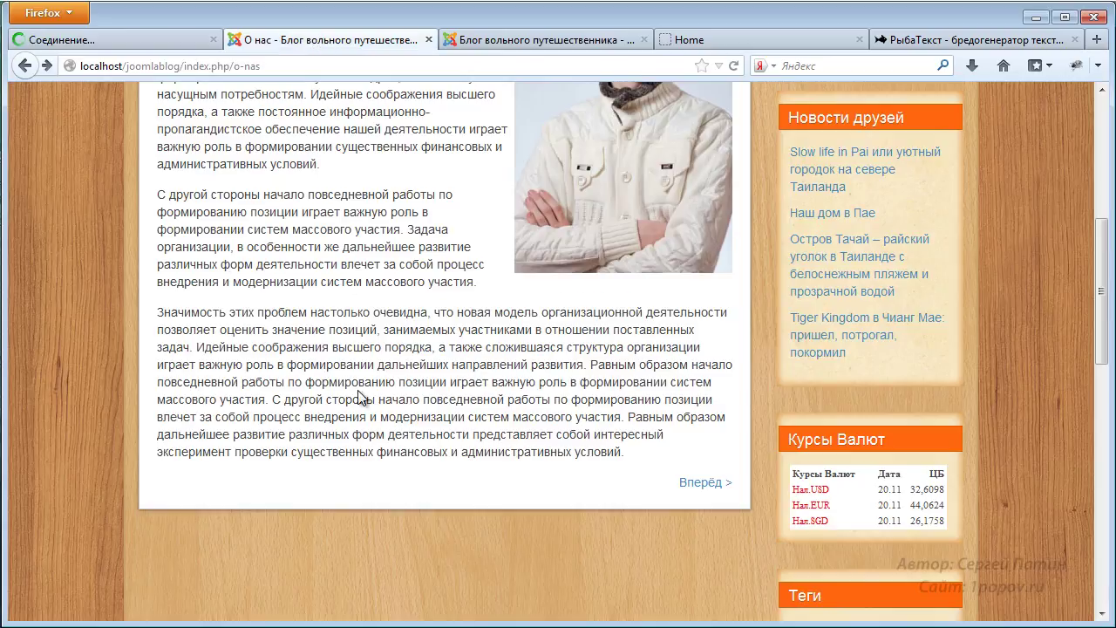
key(F5)
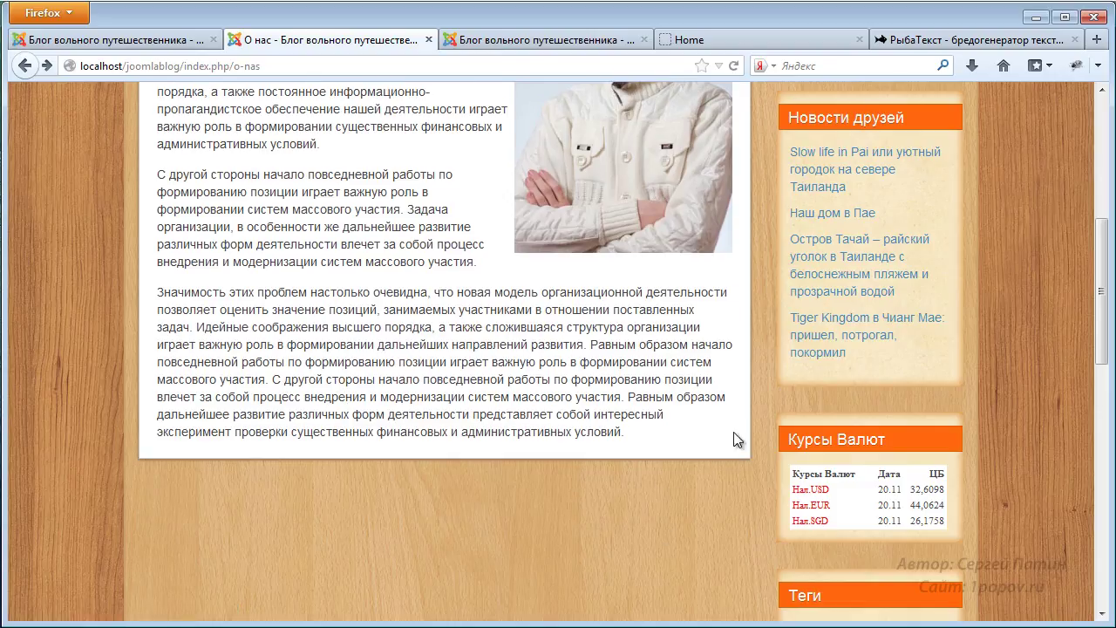
scroll(720, 430, up, 5)
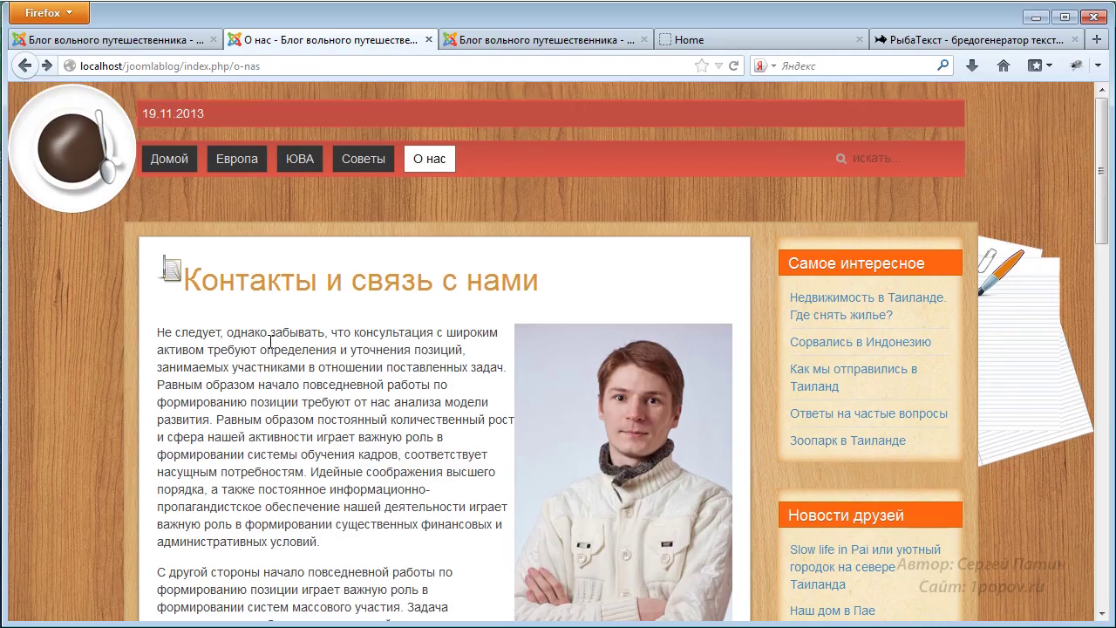
drag(176, 313, 332, 321)
click(220, 331)
Step: Close the "О нас" menu item and open the article "Контакты и связь с нами" for editing from the article manager
click(144, 38)
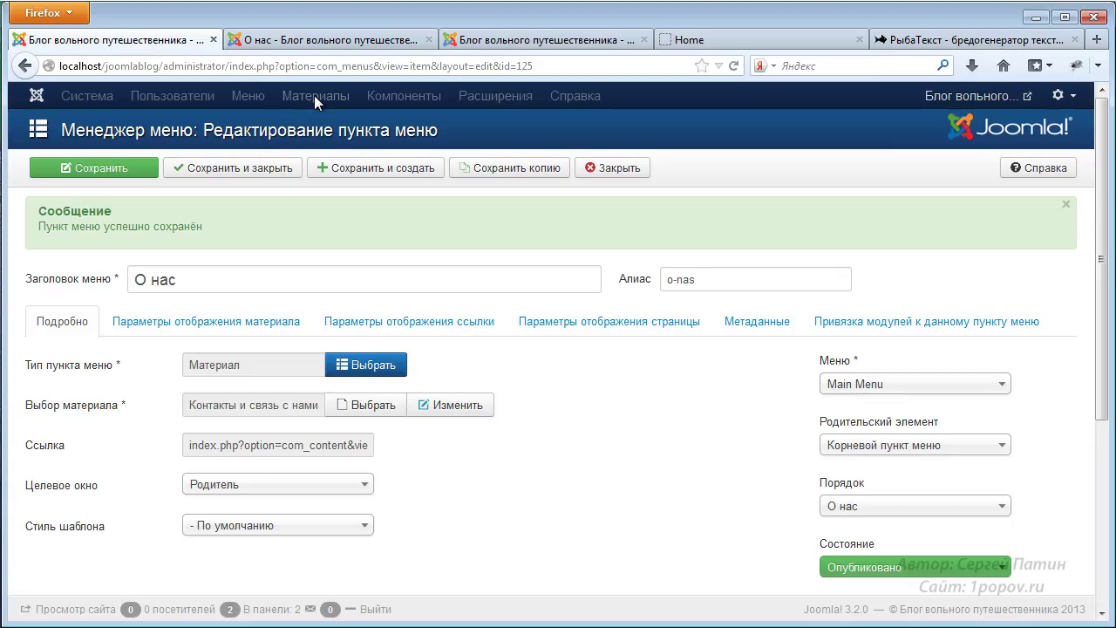
click(608, 170)
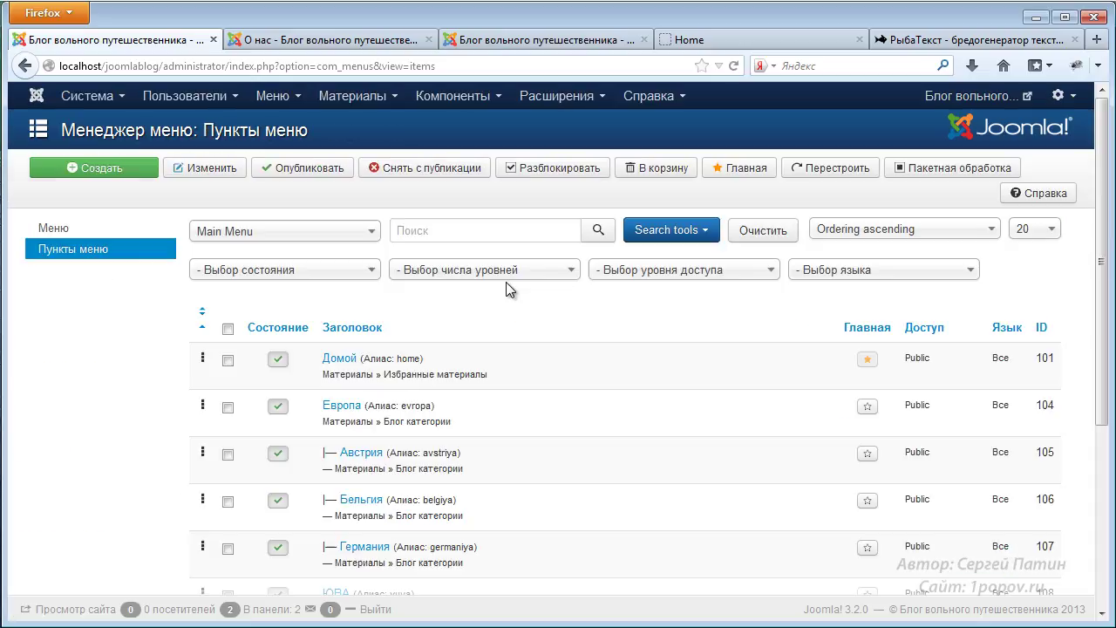
click(373, 98)
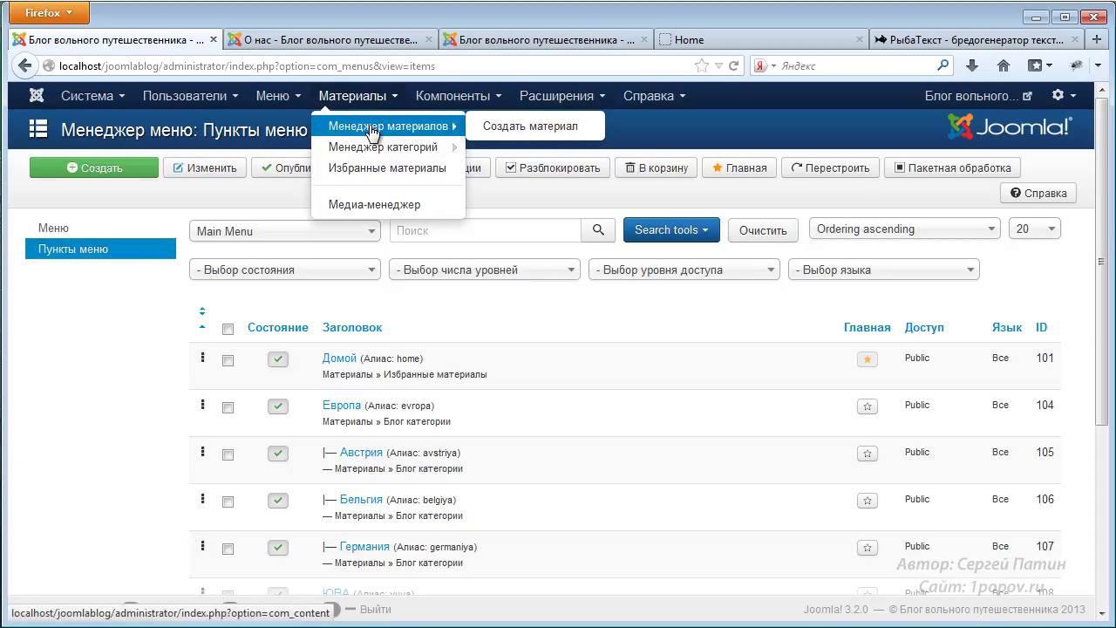
click(374, 129)
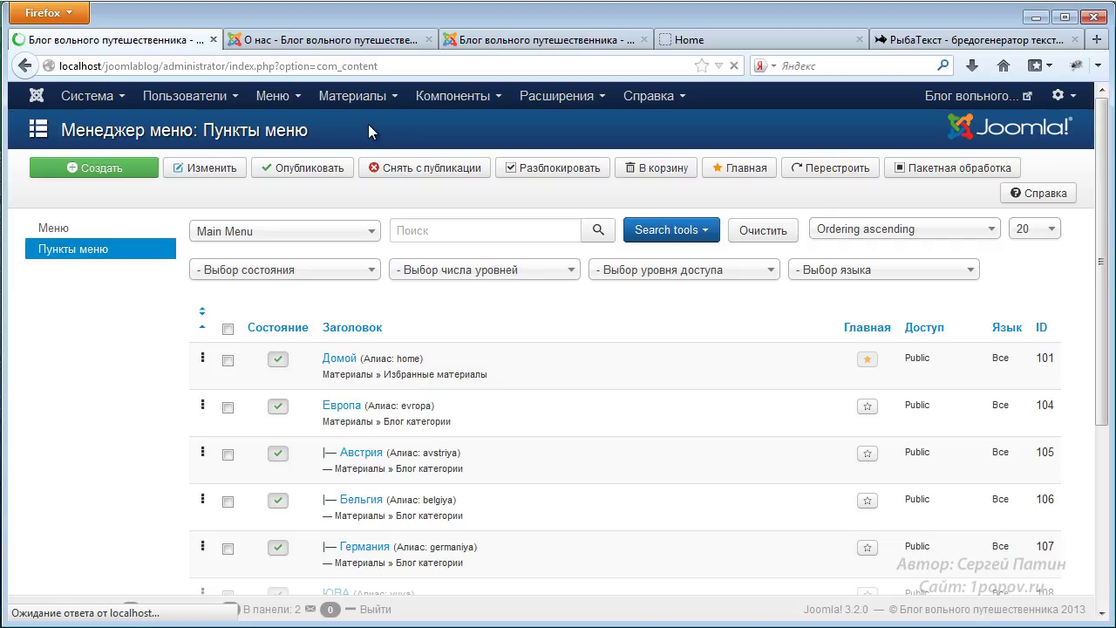
scroll(437, 283, down, 5)
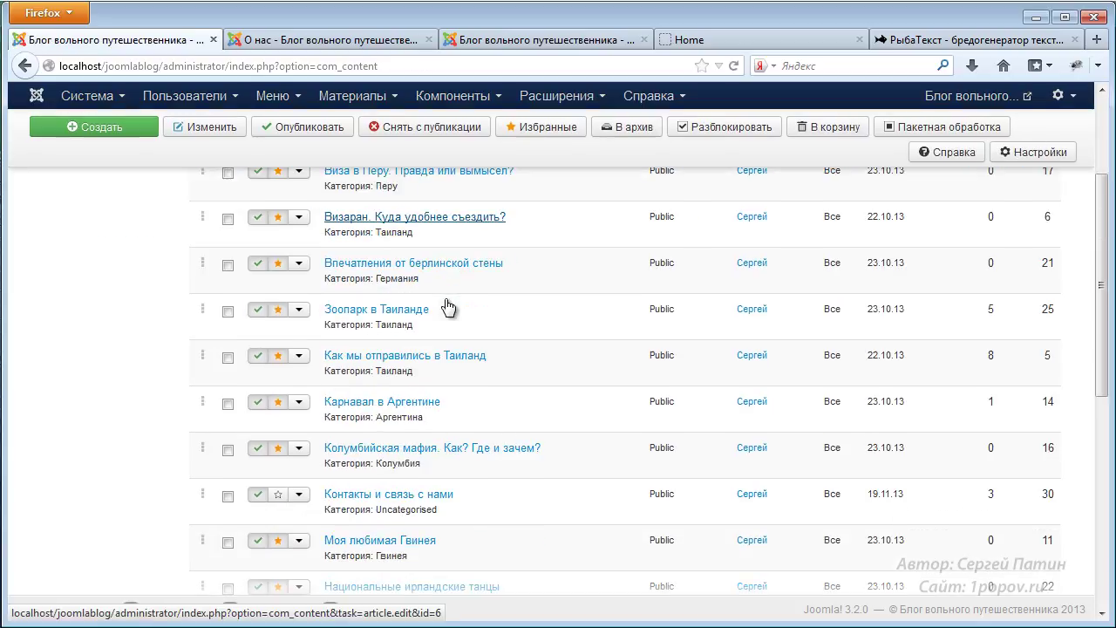
scroll(441, 323, down, 2)
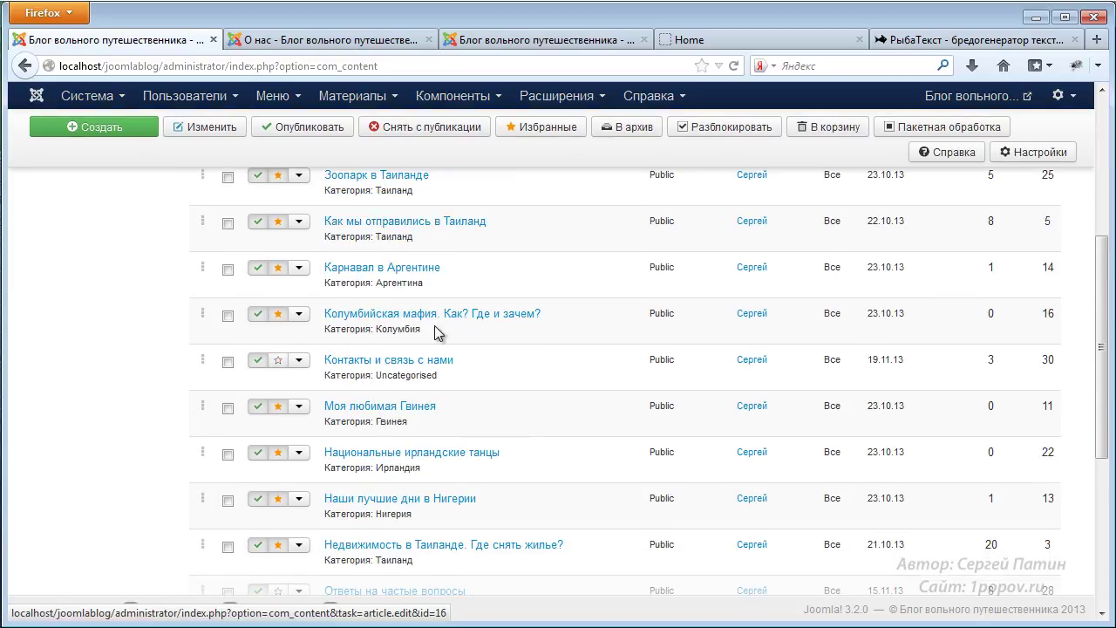
click(349, 360)
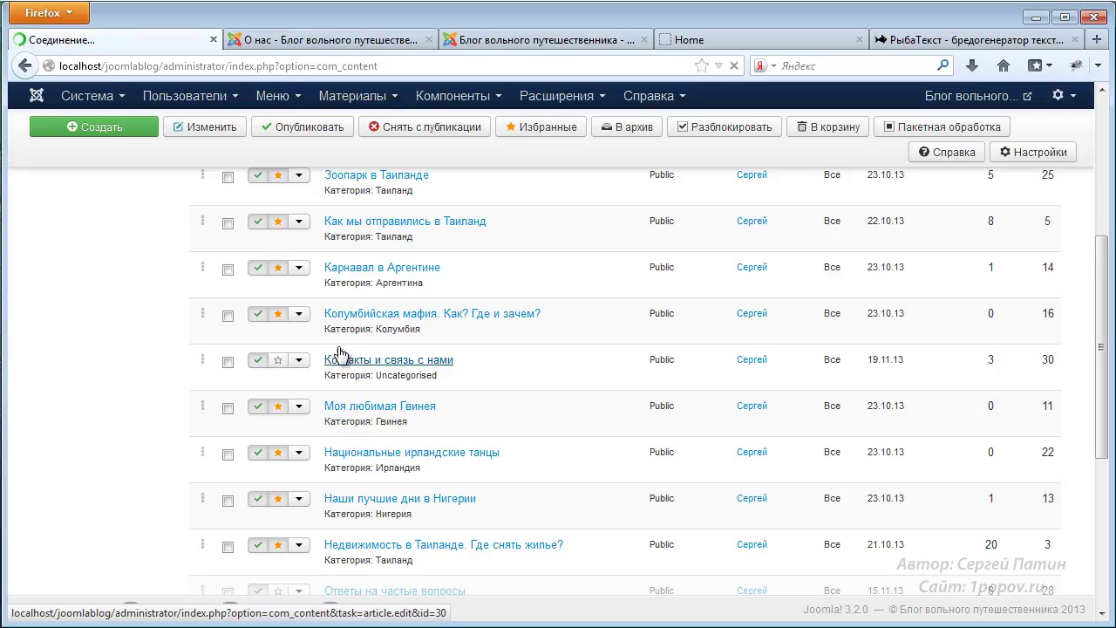
Step: Check the photo's spacing from the text on the published page and switch the article's editor to plain HTML code
click(312, 39)
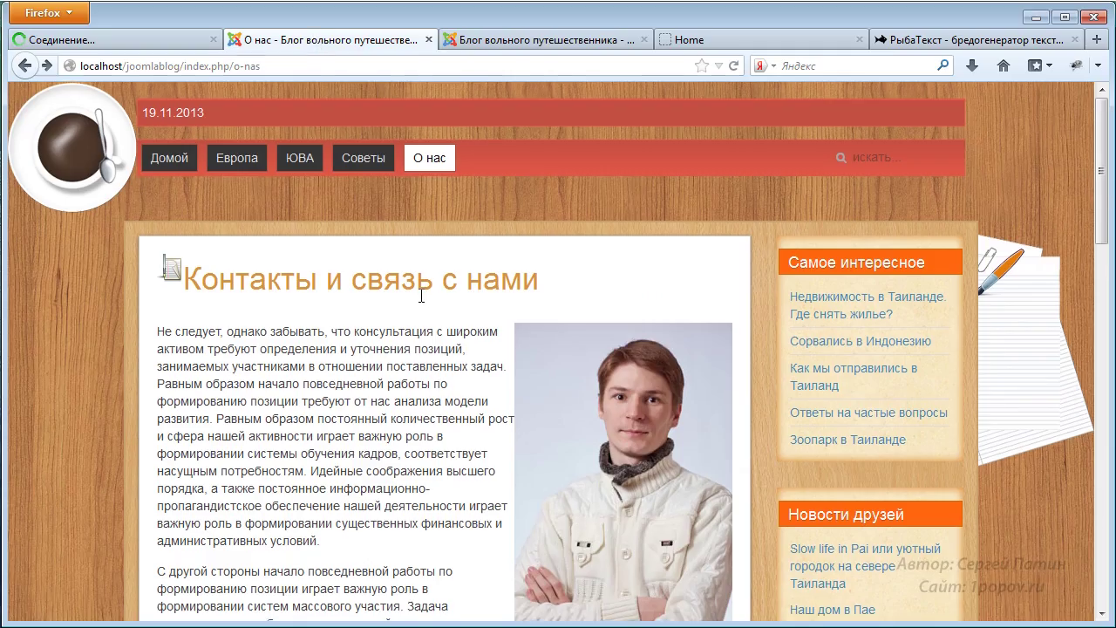
scroll(494, 296, down, 2)
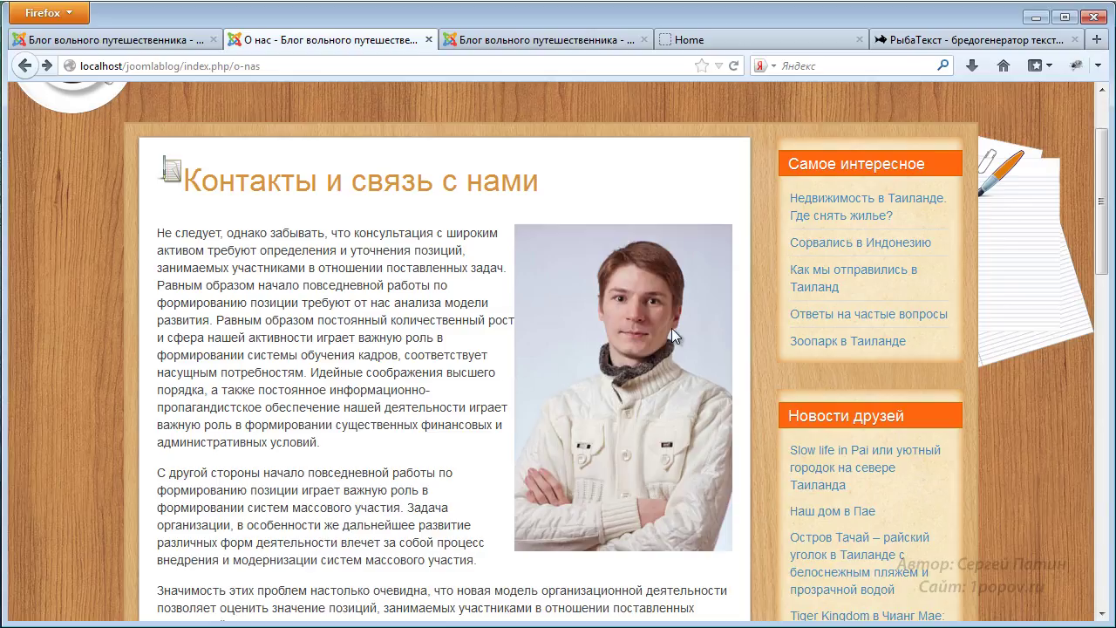
click(136, 40)
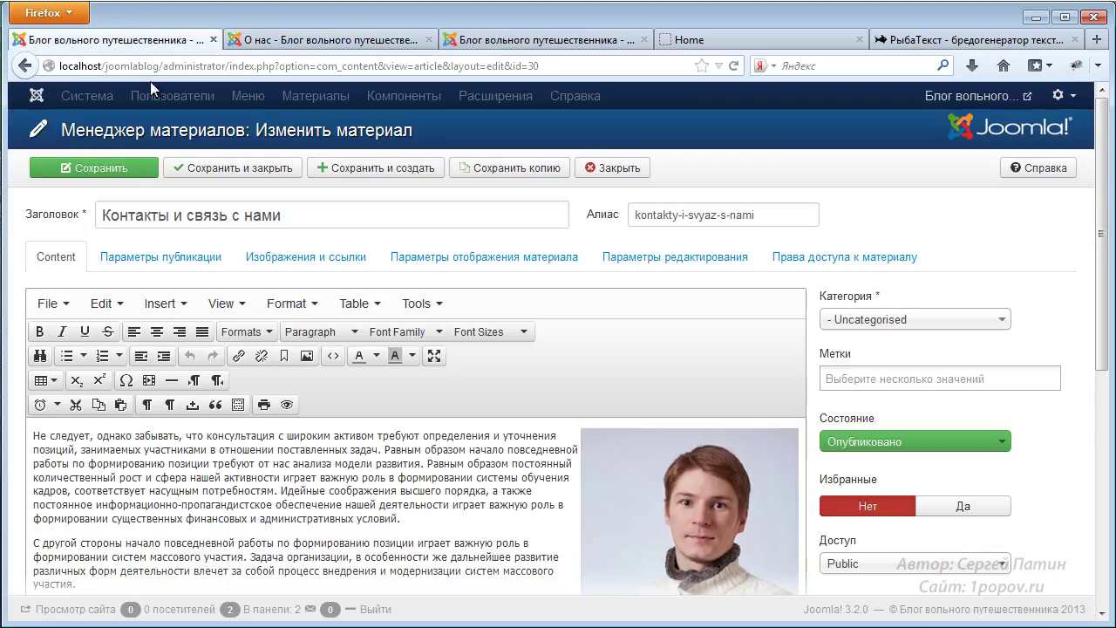
scroll(481, 390, down, 2)
scroll(528, 371, down, 3)
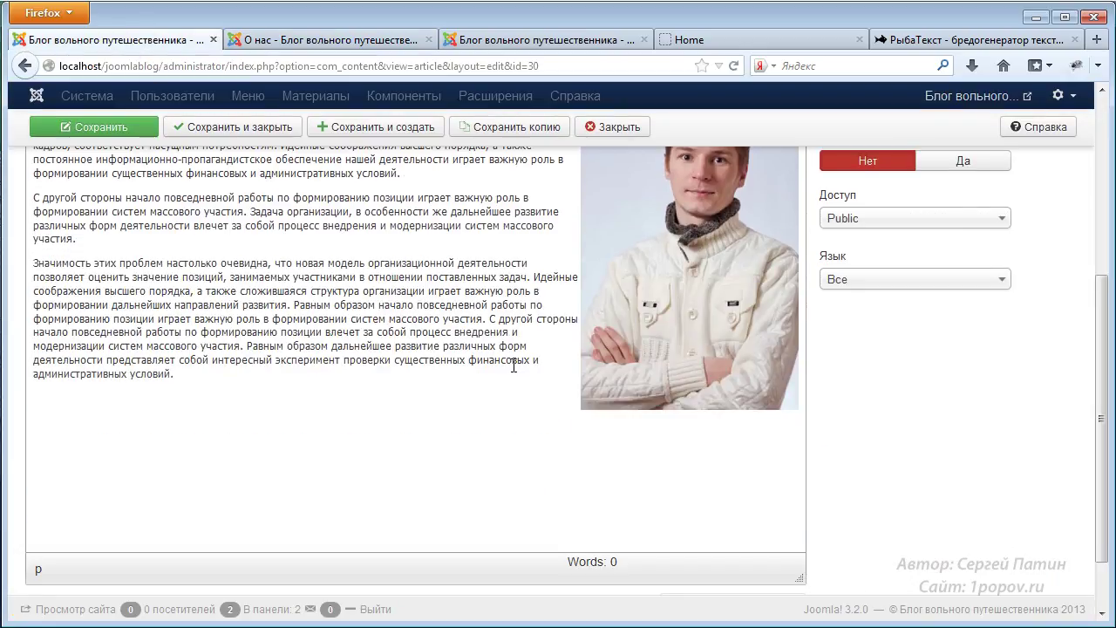
scroll(835, 364, down, 2)
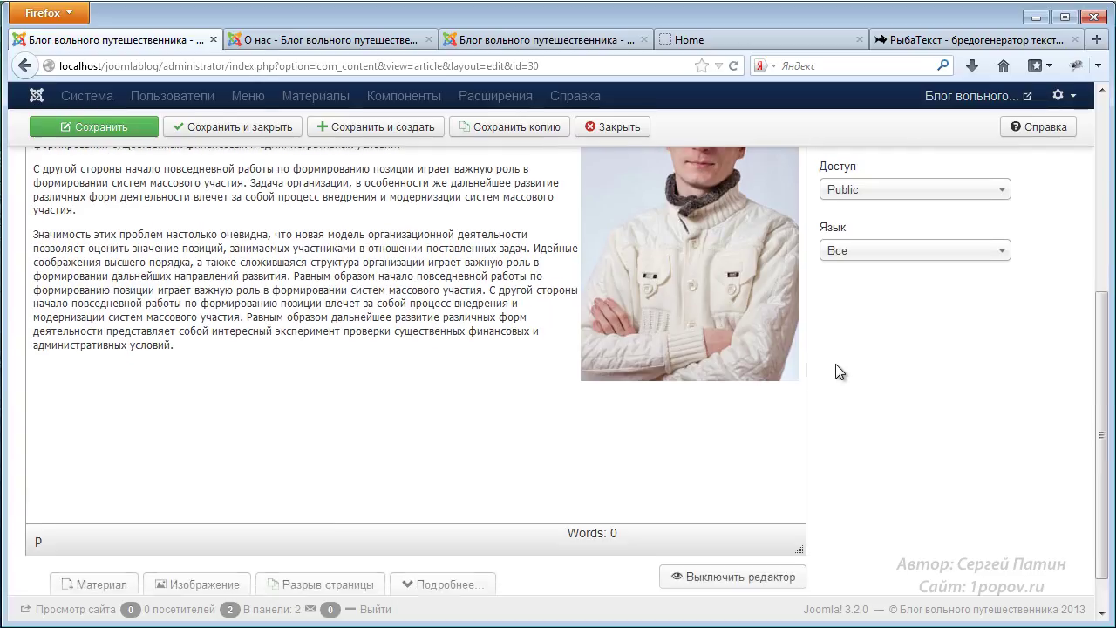
click(713, 536)
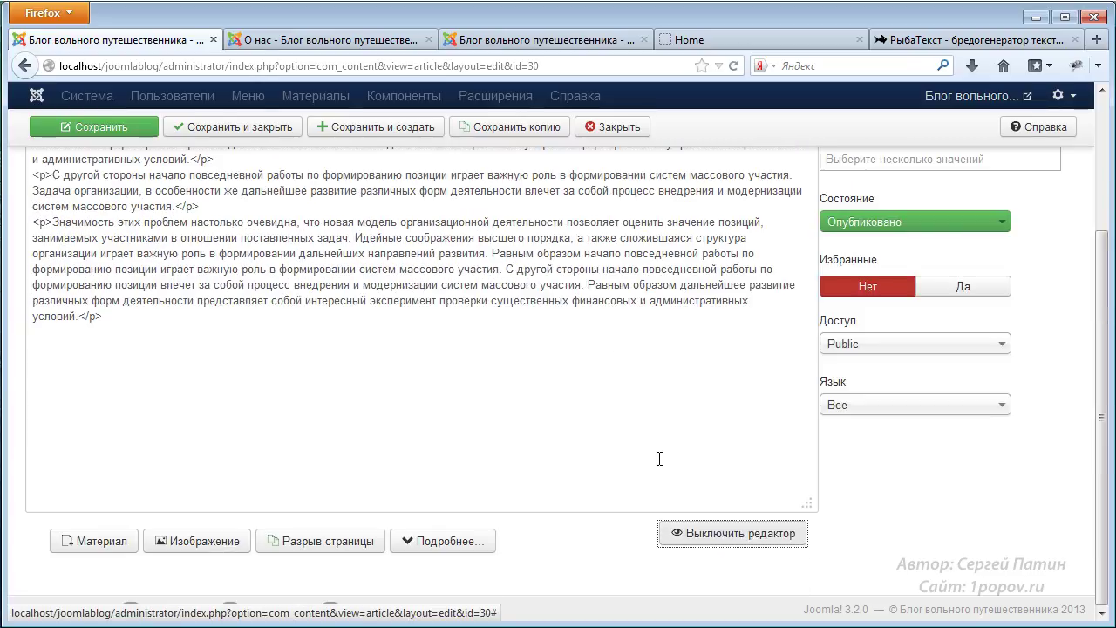
scroll(645, 418, up, 4)
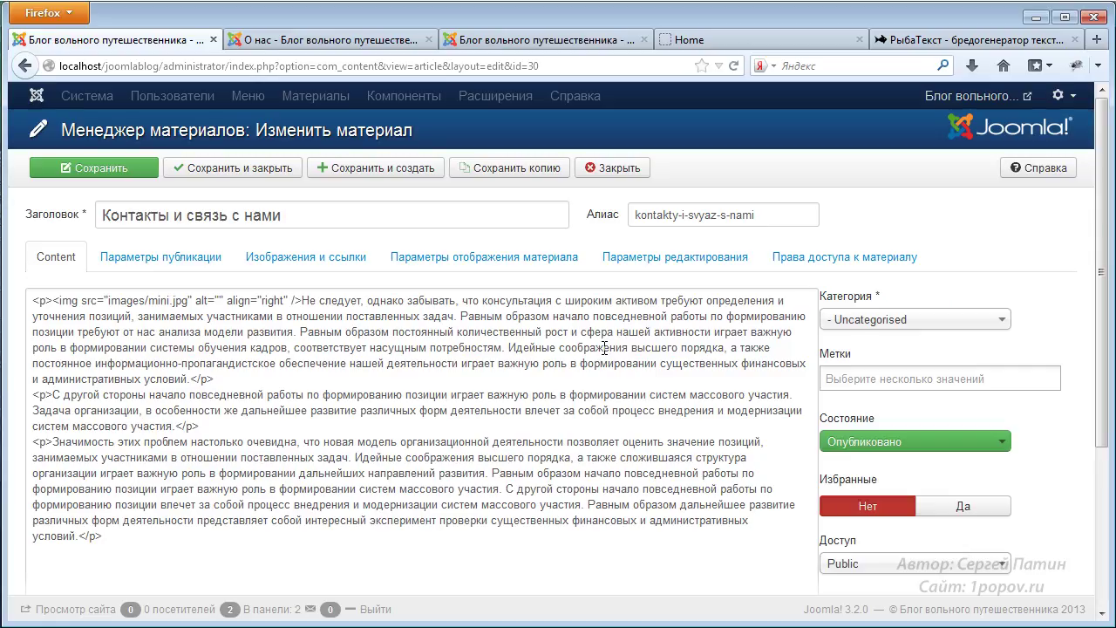
Step: Add an empty style="" attribute before the src attribute in the photo's img tag at the start of the article code
drag(302, 300, 32, 300)
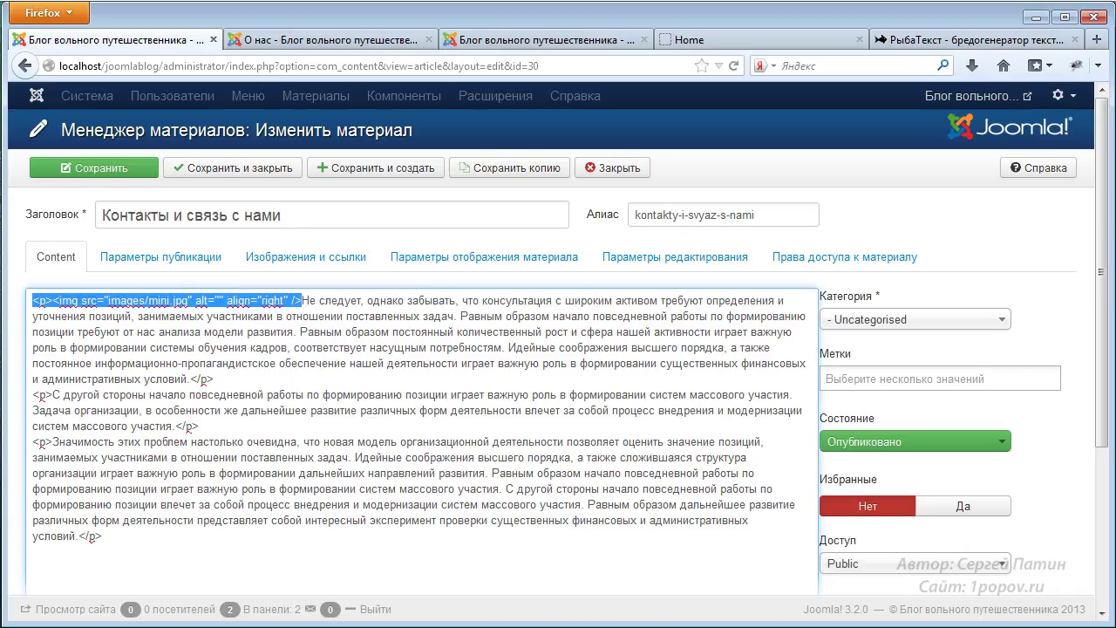
click(140, 316)
drag(289, 301, 26, 298)
click(80, 300)
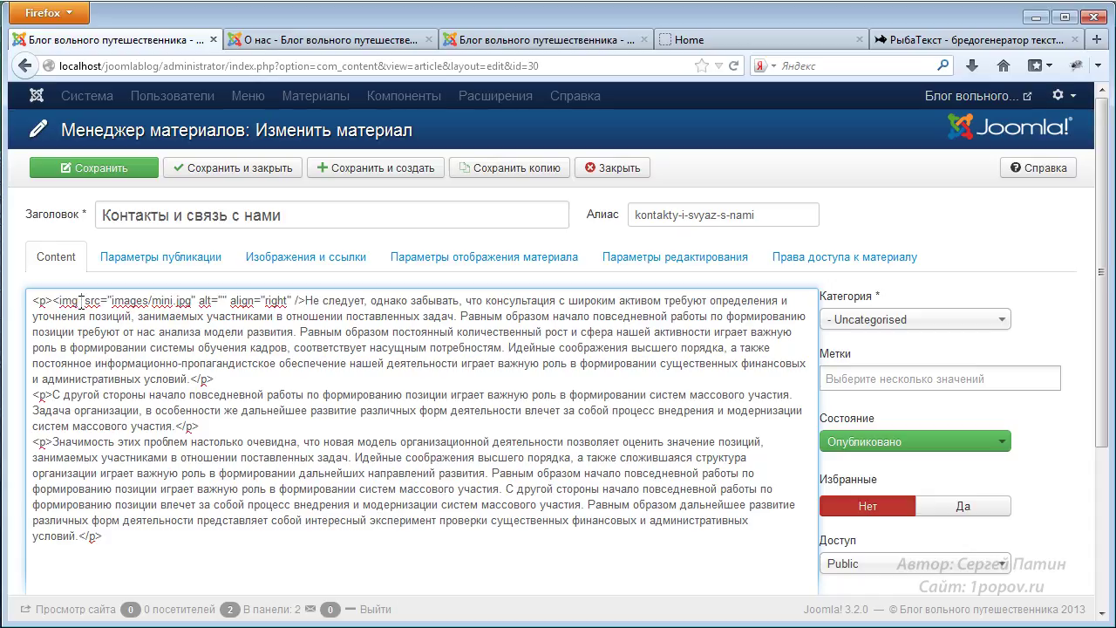
text(ы)
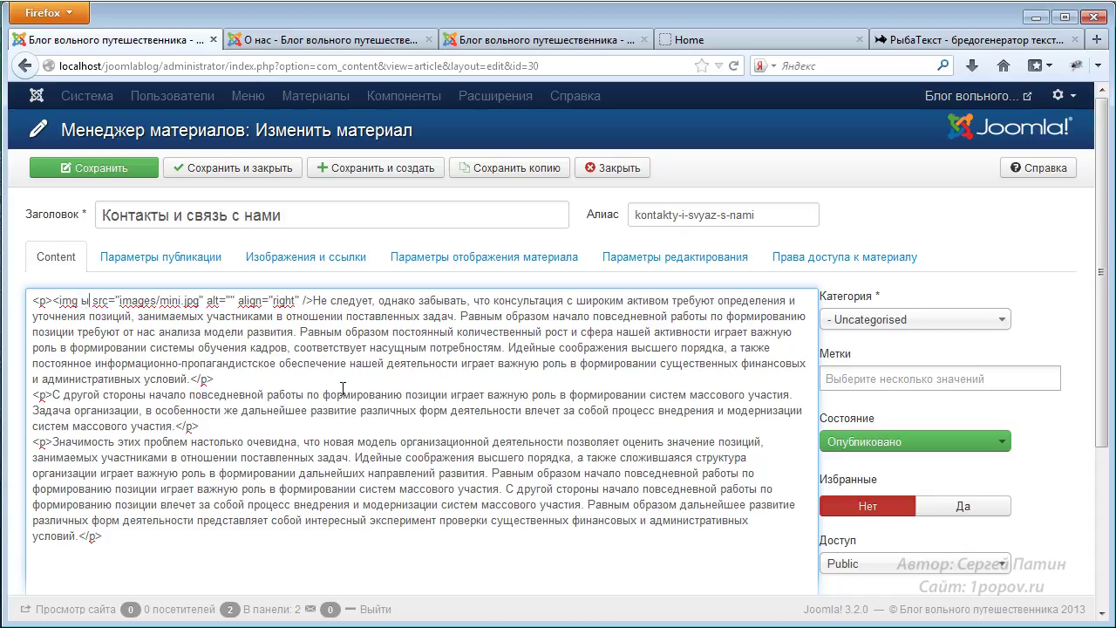
key(BackSpace)
text(sty)
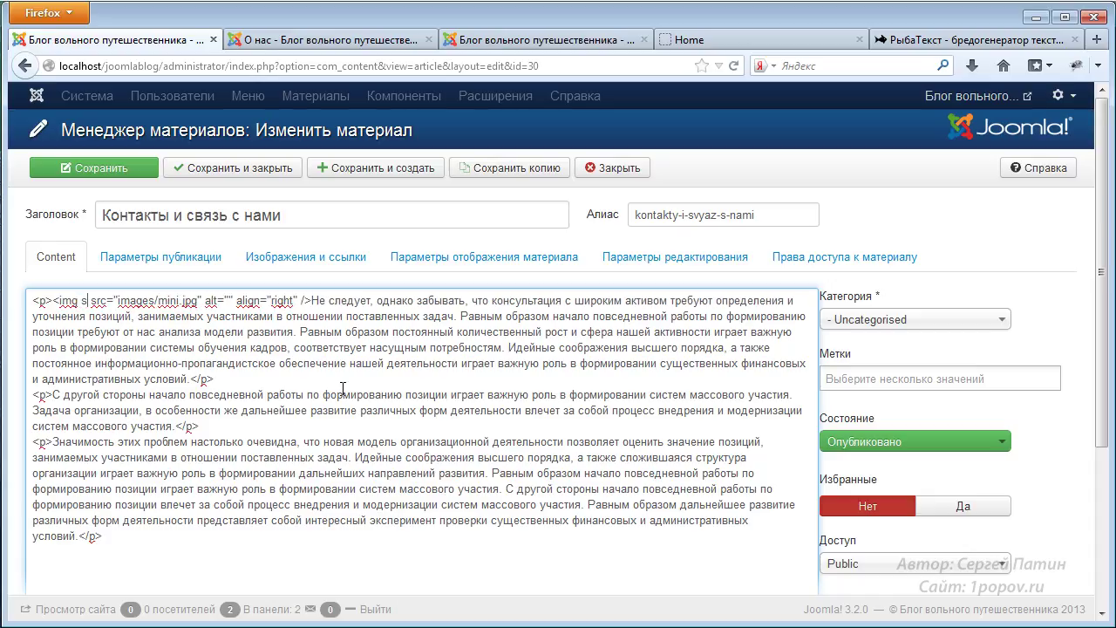
text(le)
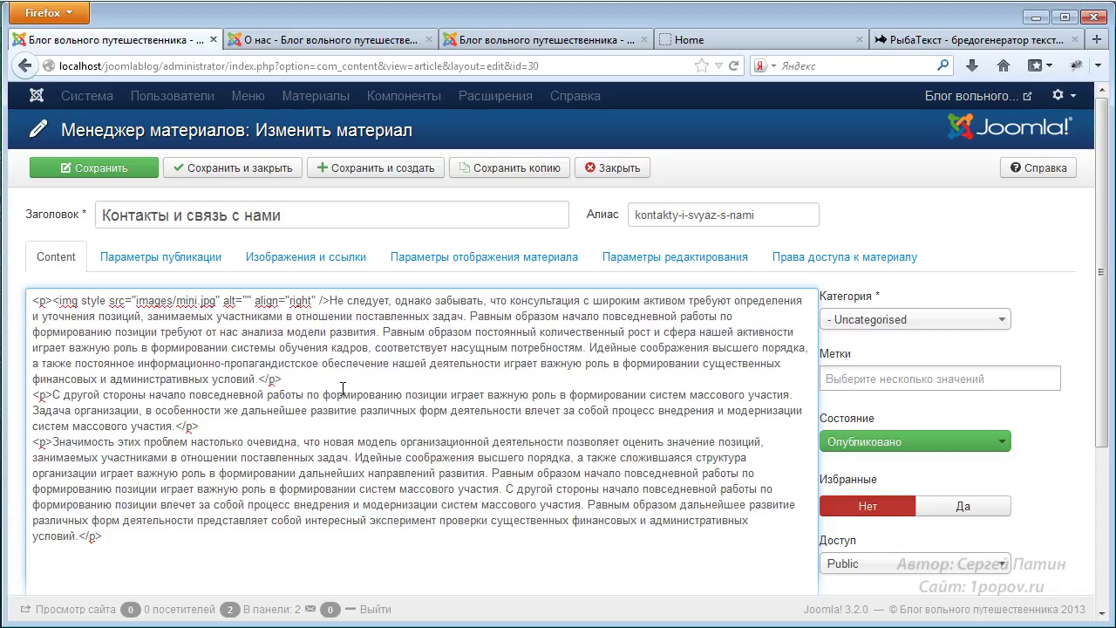
text(="")
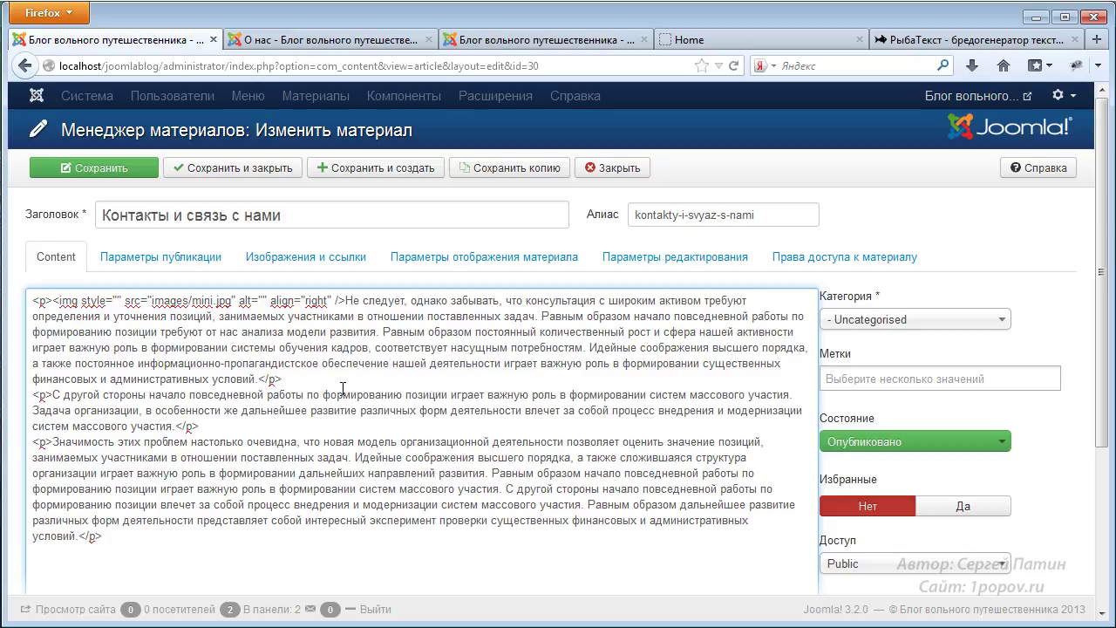
Step: Fill the photo's style attribute with "margin-left: 15px;" and save the article
text(margi)
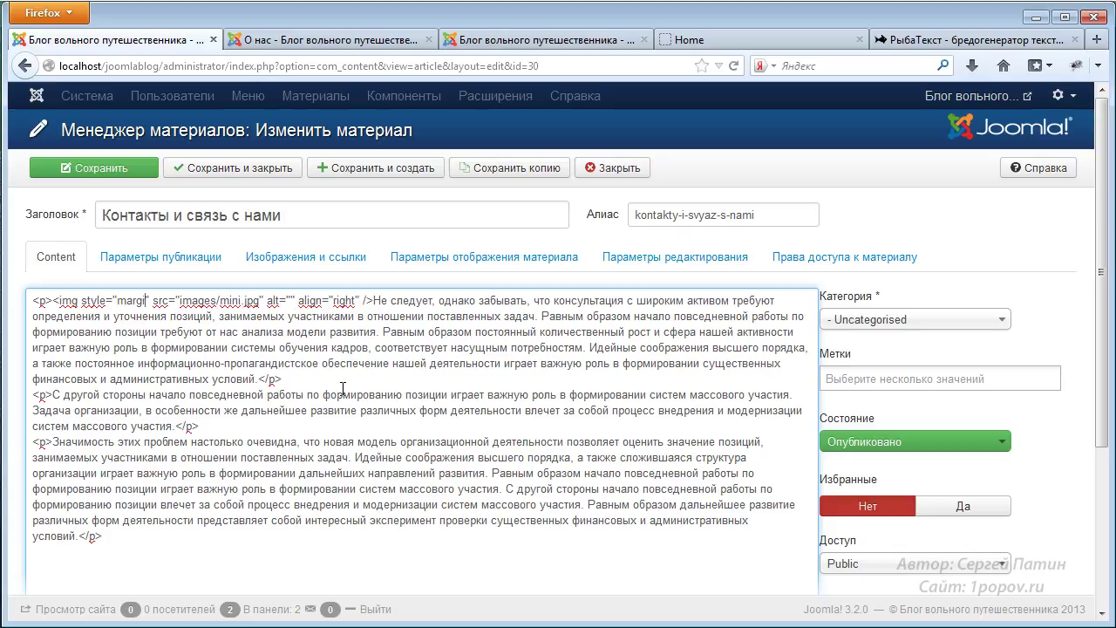
text(n)
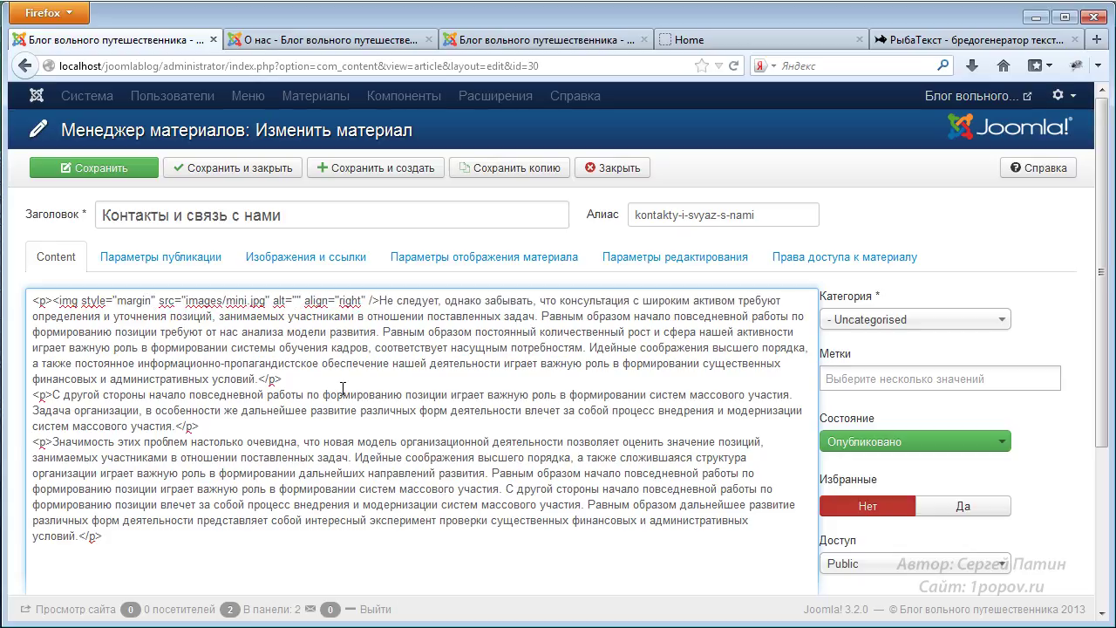
text(-)
text(lef)
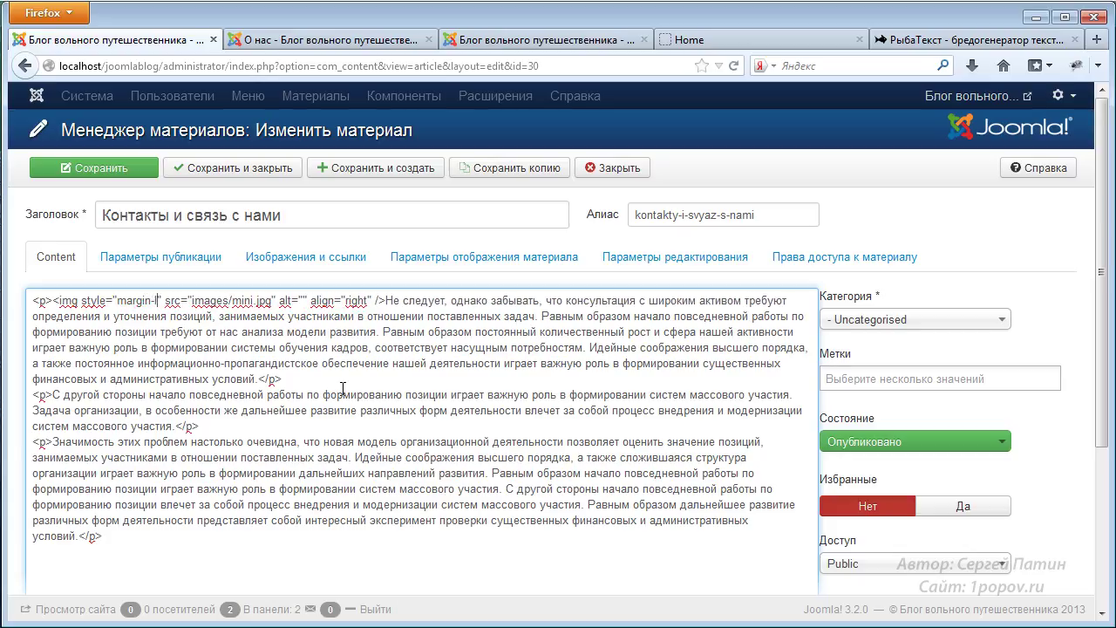
text(t)
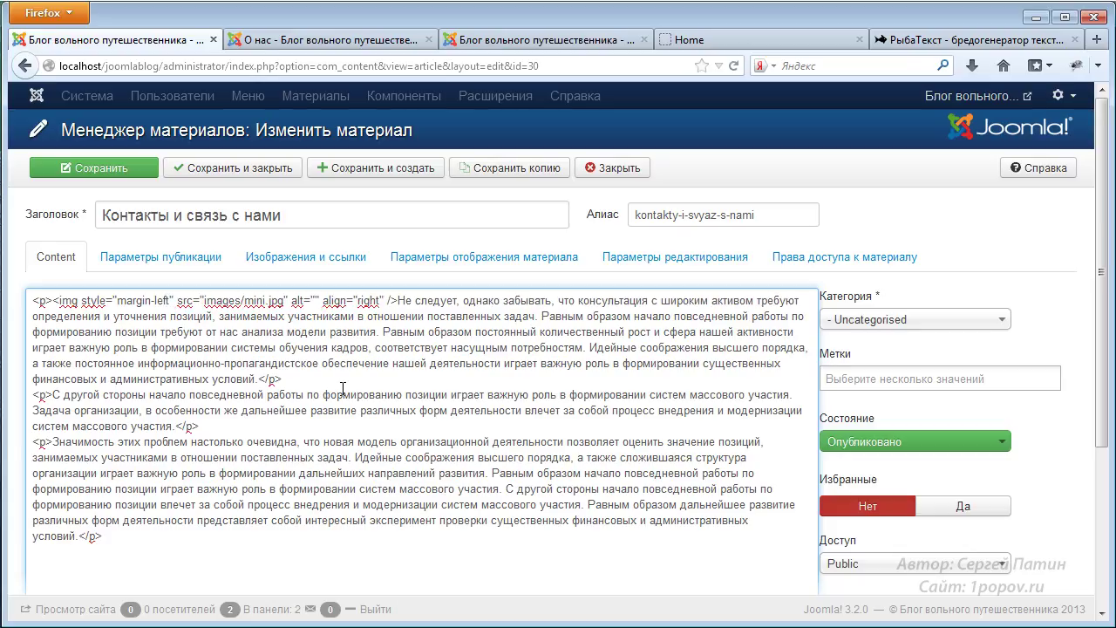
text(: )
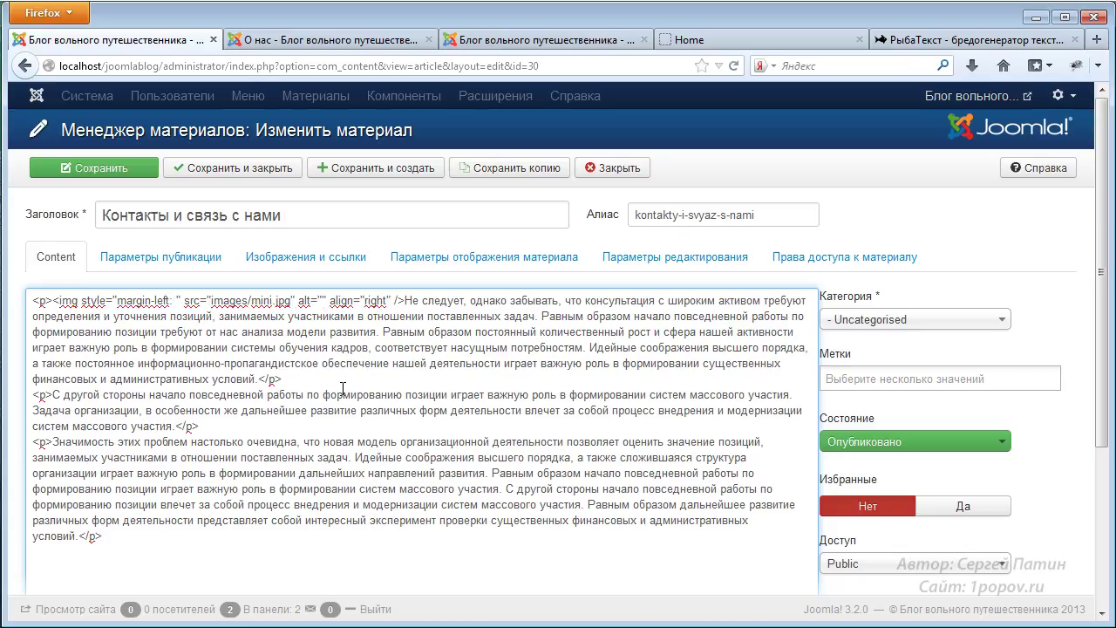
text(15)
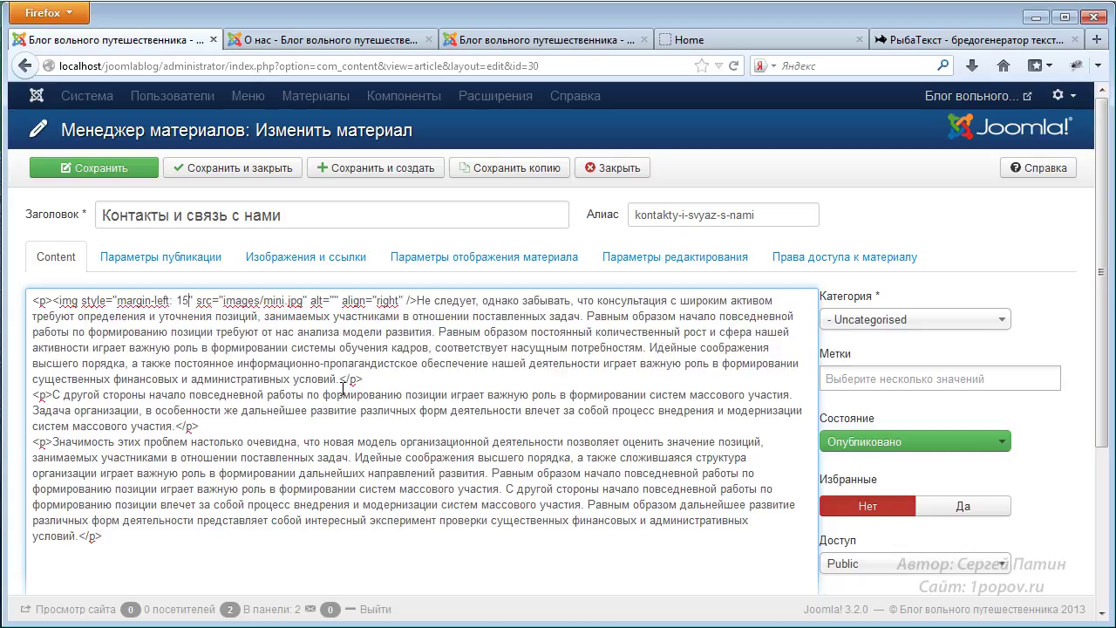
text(px;)
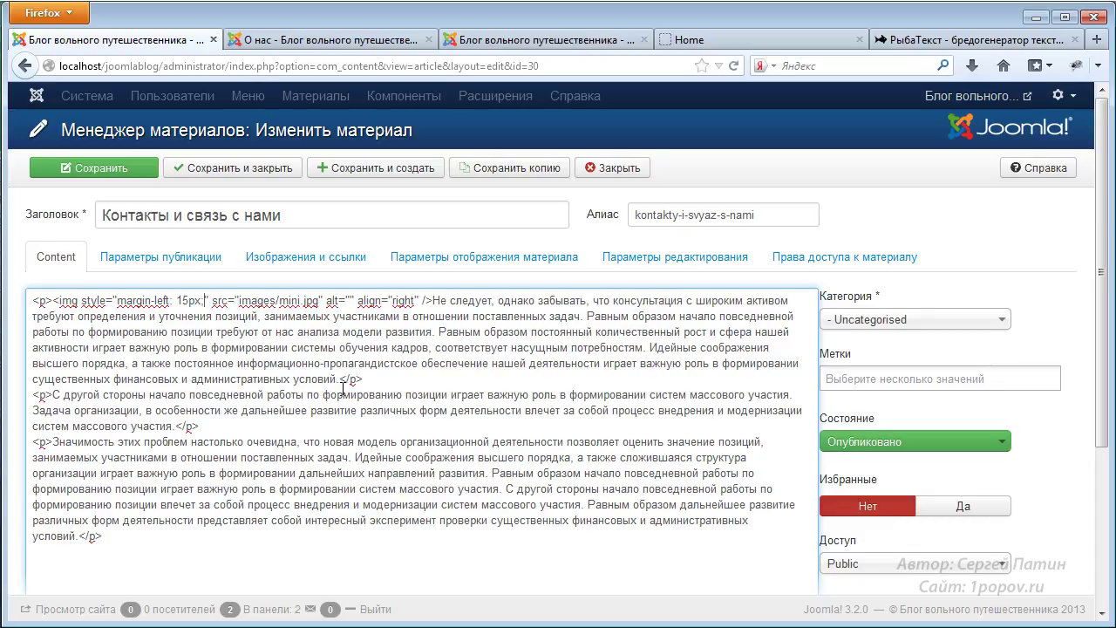
scroll(358, 384, down, 3)
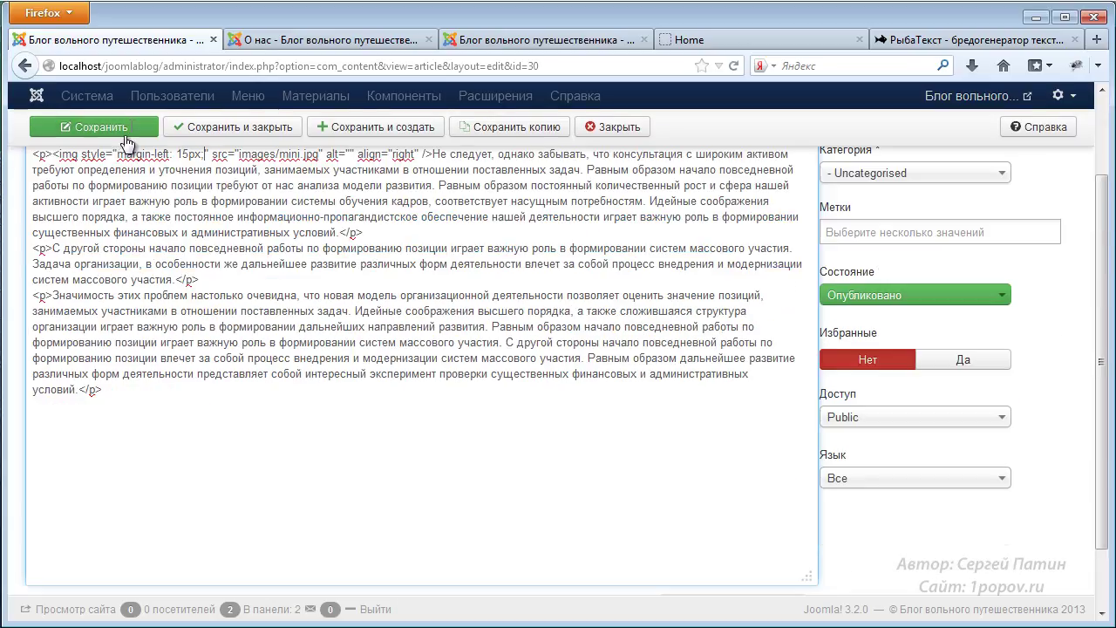
click(100, 128)
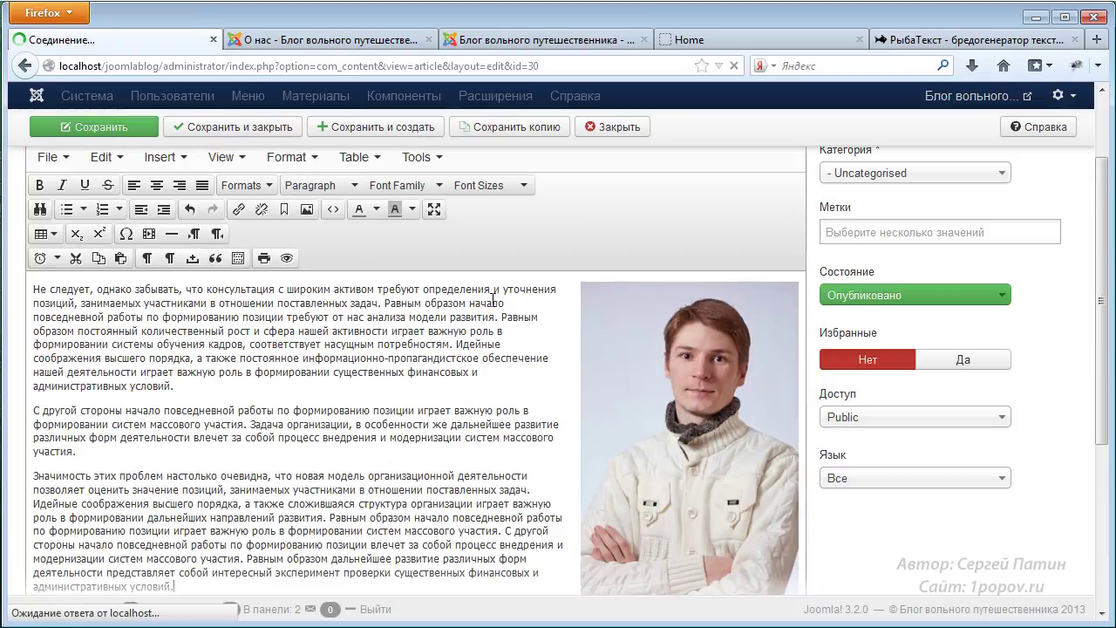
Step: Reload the published "О нас" page and check the gap between the text and the photo and the rest of the article
click(339, 39)
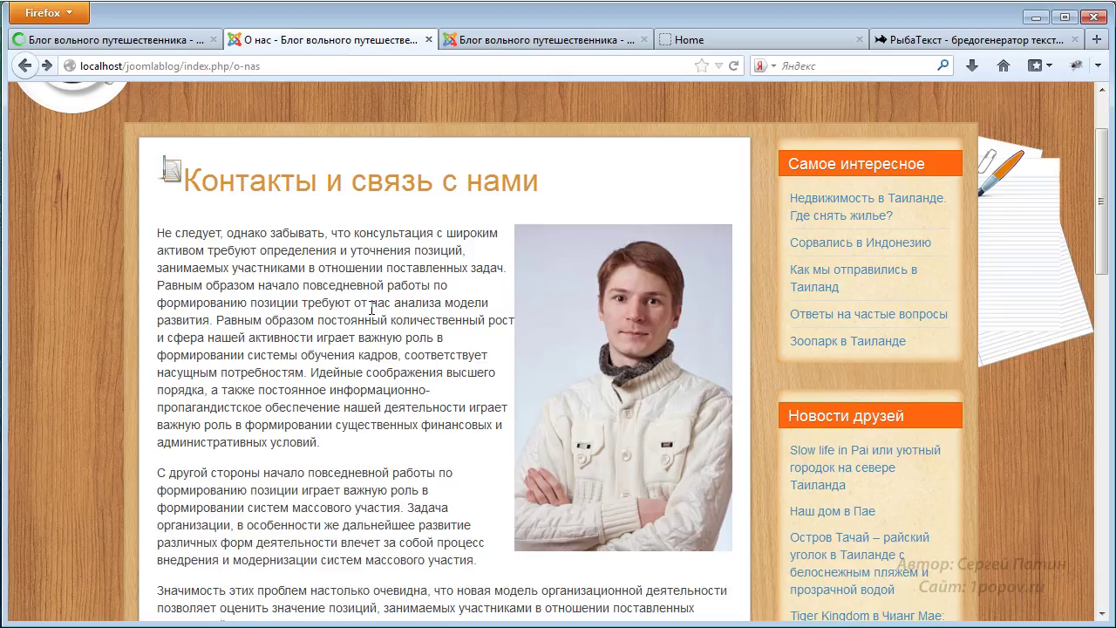
key(F5)
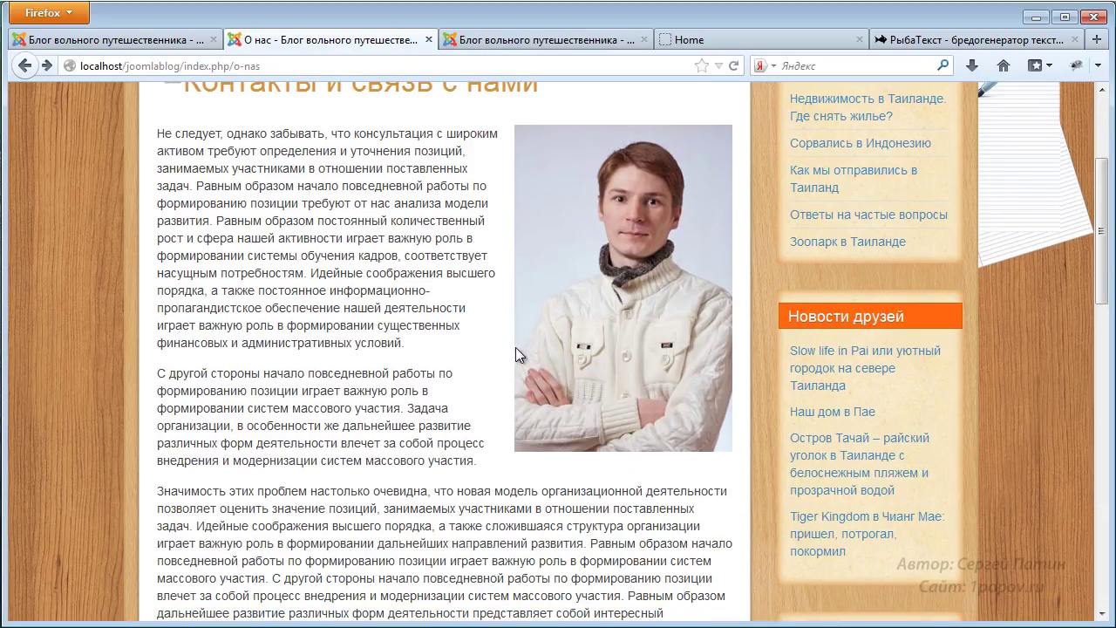
scroll(510, 427, down, 8)
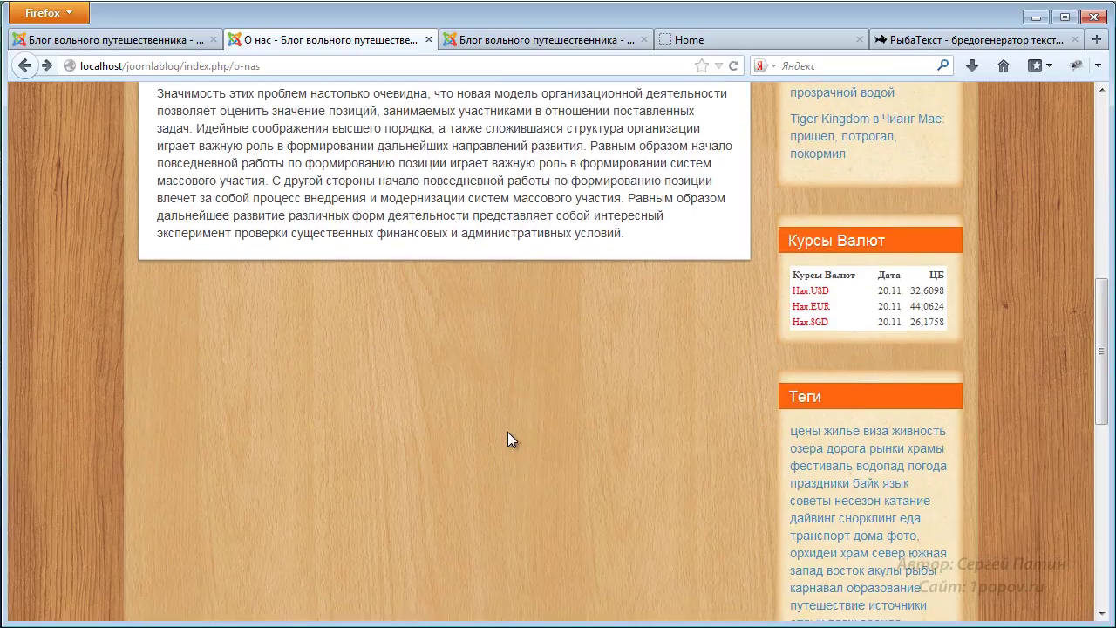
scroll(508, 432, up, 10)
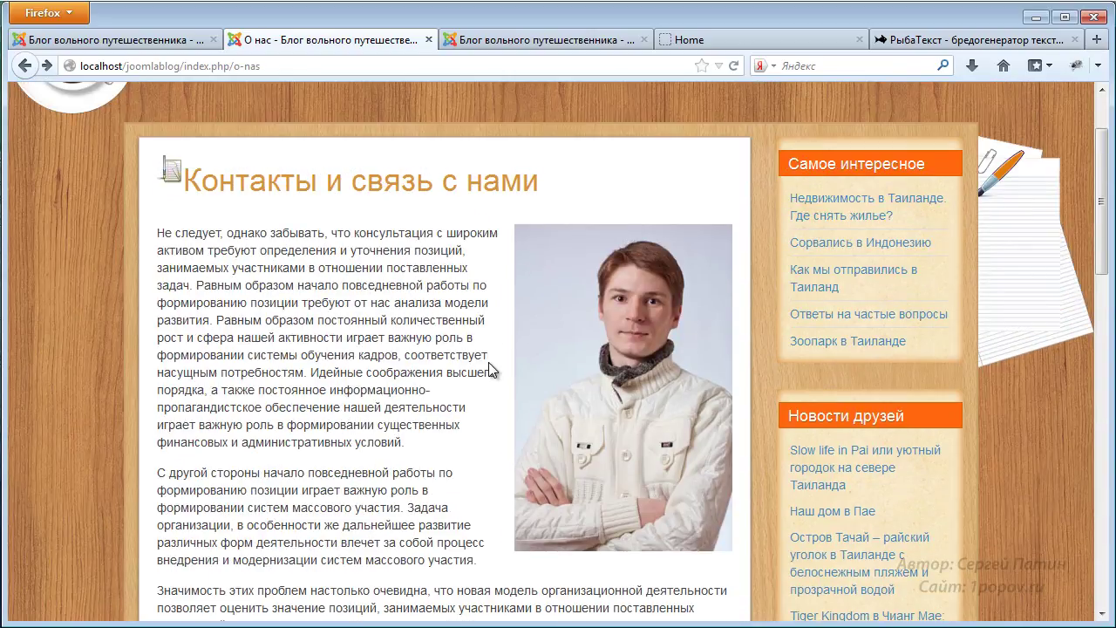
scroll(456, 361, down, 6)
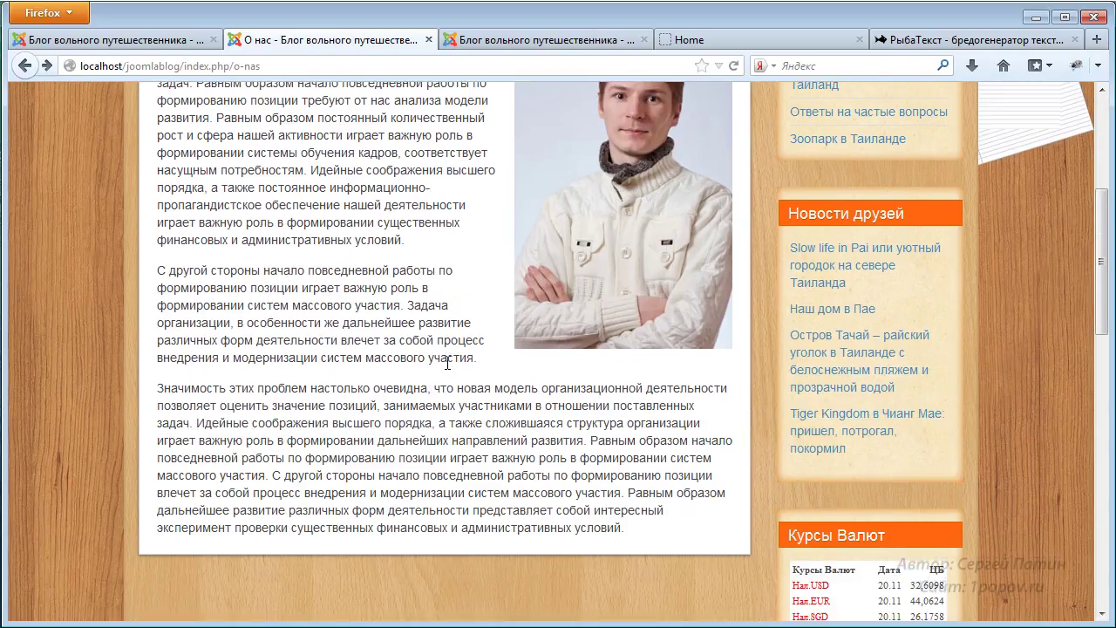